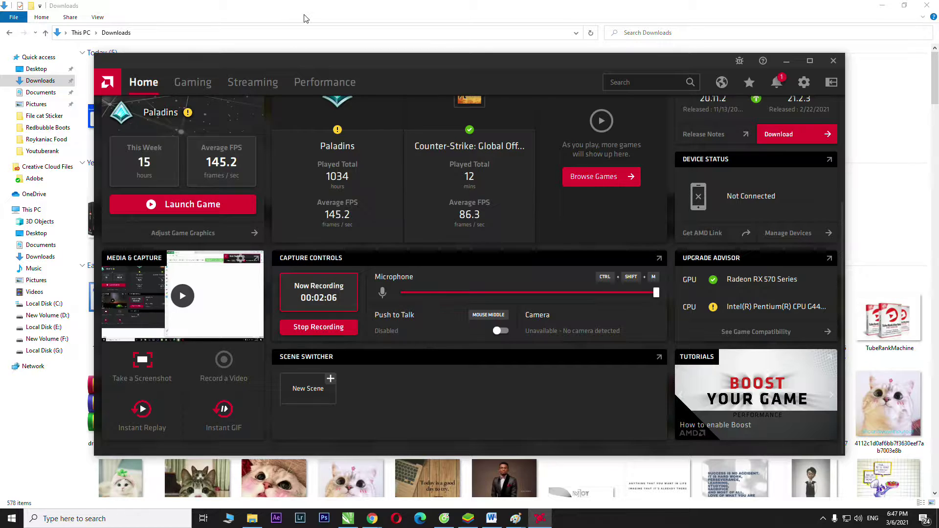
# - Hide the AMD Radeon Software overlay with Alt+R to return to the Downloads folder
pyautogui.hotkey('alt', 'r')
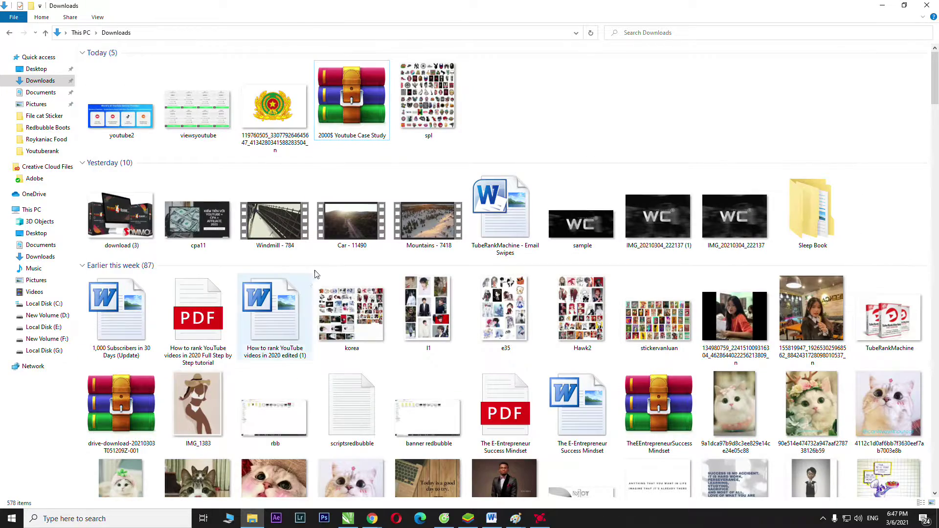
pyautogui.scroll(-10, 680, 117)
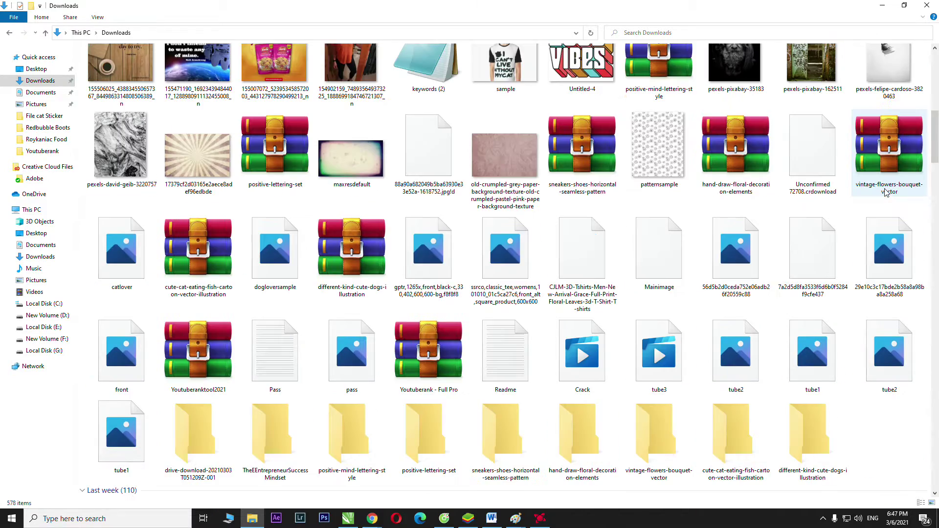
pyautogui.scroll(10, 881, 132)
pyautogui.click(350, 106)
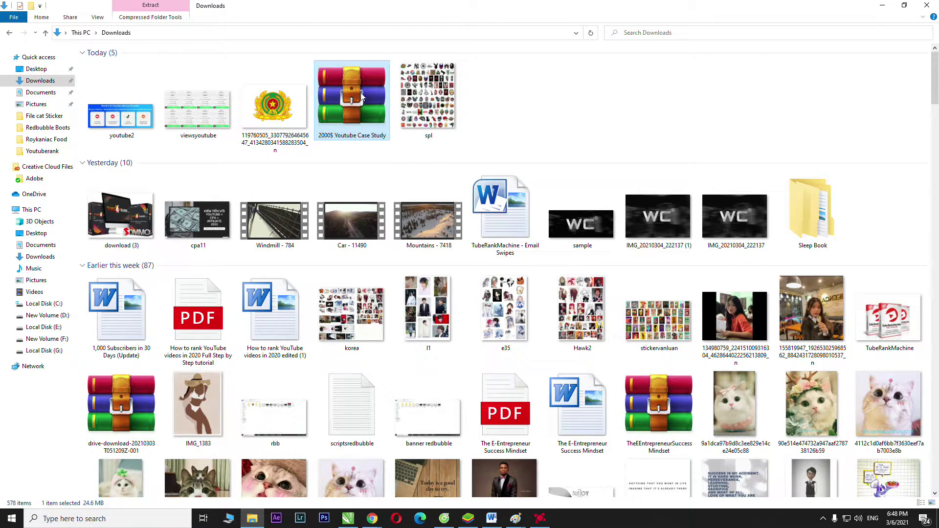
pyautogui.click(624, 137)
pyautogui.scroll(-5, 743, 143)
pyautogui.scroll(5, 743, 143)
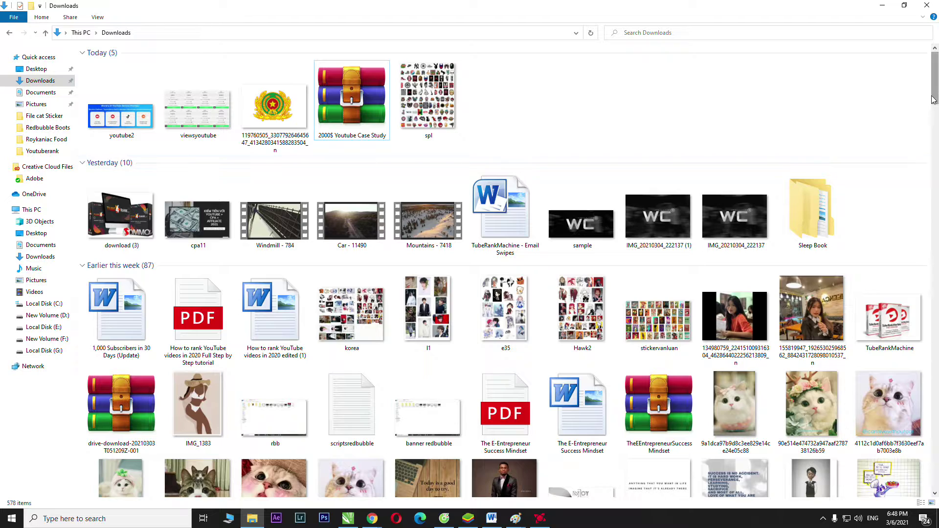
pyautogui.scroll(-15, 835, 172)
pyautogui.scroll(15, 676, 86)
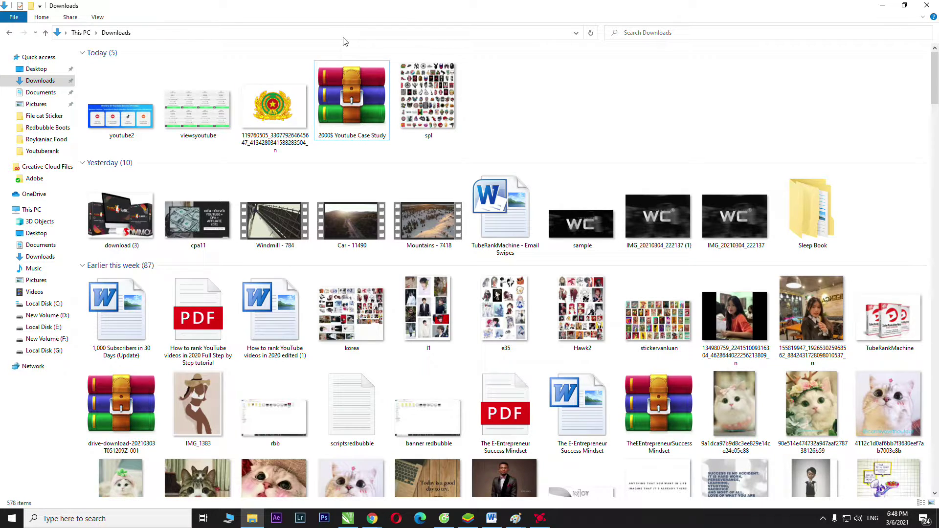
# - Launch Notepad from the taskbar search and move its window toward the top of the screen
pyautogui.click(114, 517)
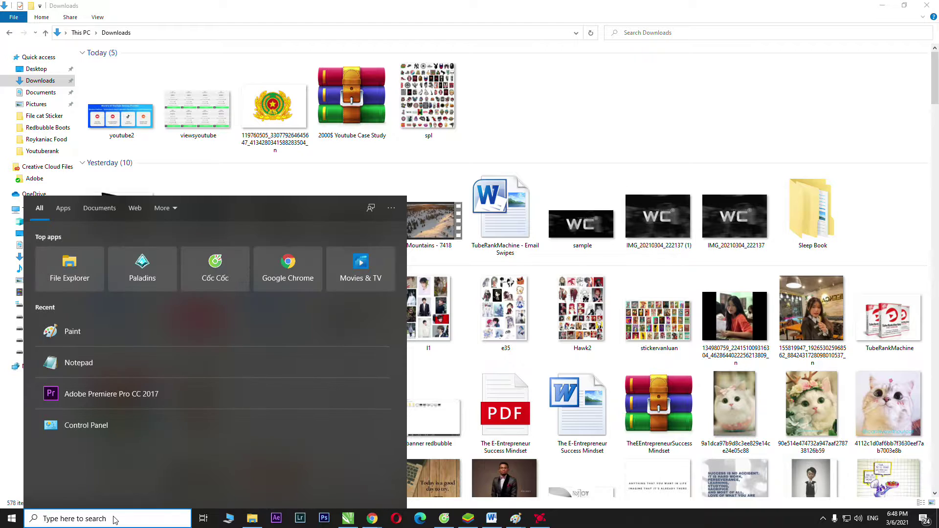
pyautogui.write('notepad')
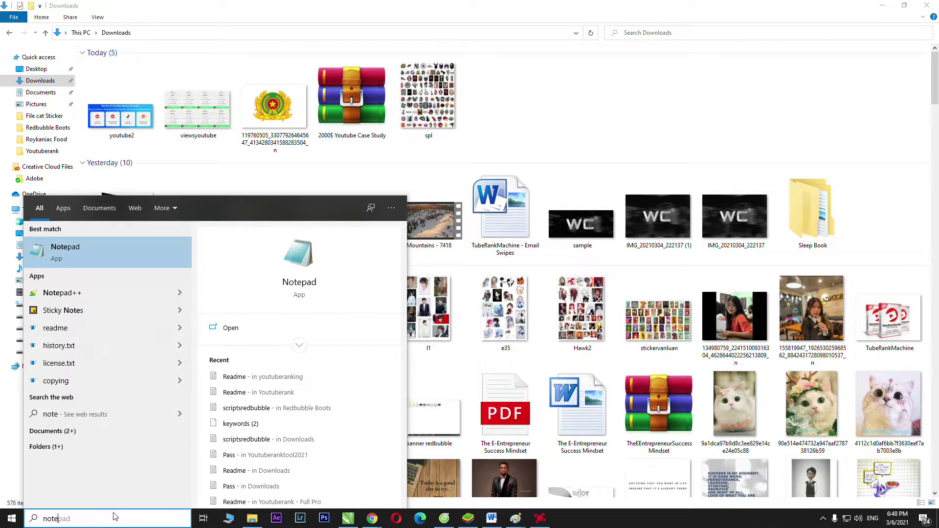
pyautogui.press('Return')
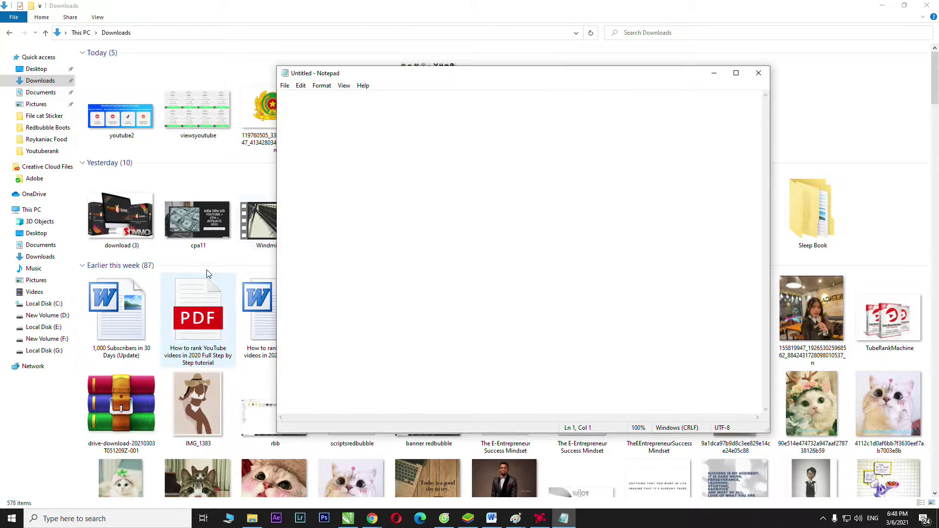
pyautogui.moveTo(619, 79); pyautogui.dragTo(525, 30)
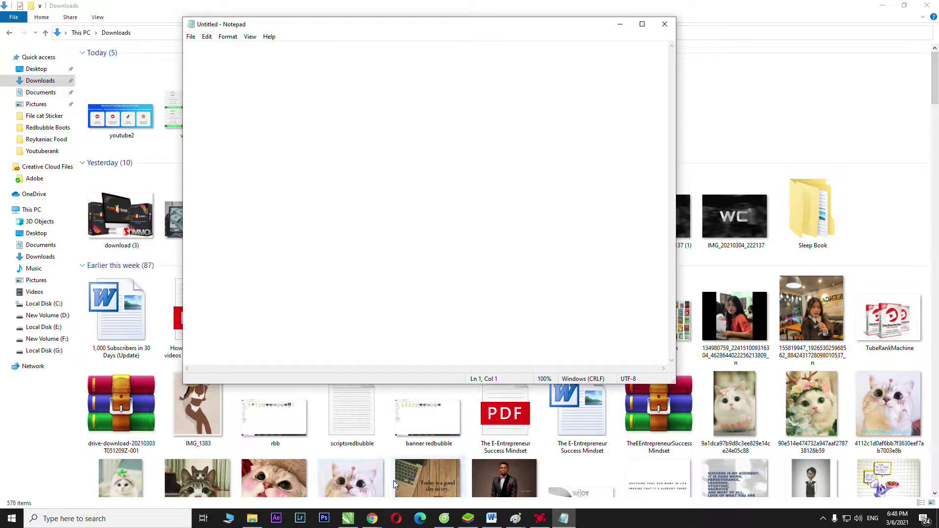
# - Minimize the other windows and switch Cốc Cốc to the RedBubble YouTube video tab
pyautogui.moveTo(374, 523)
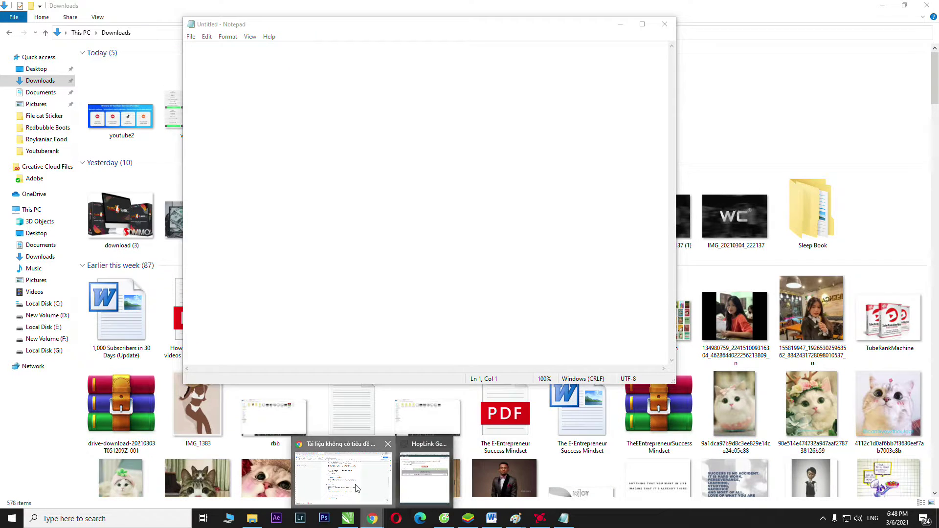
pyautogui.click(357, 489)
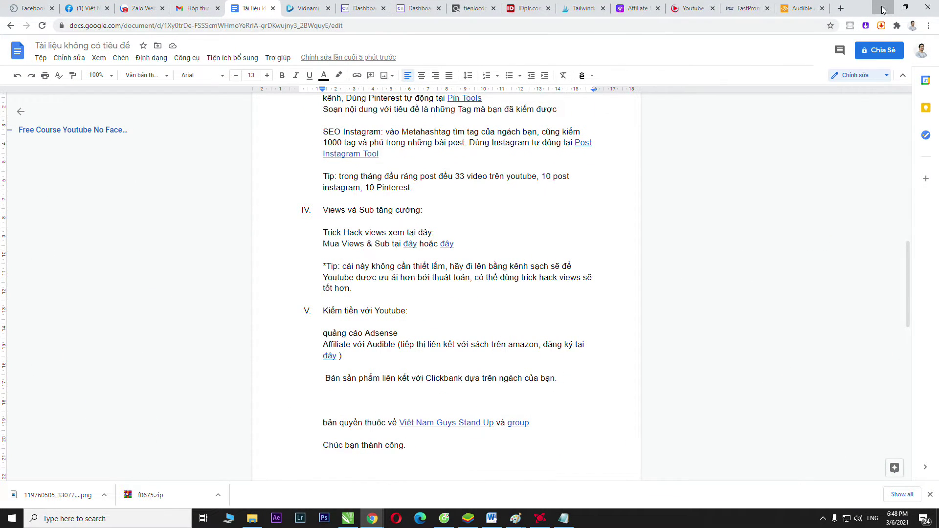
pyautogui.click(884, 7)
pyautogui.click(880, 9)
pyautogui.click(881, 9)
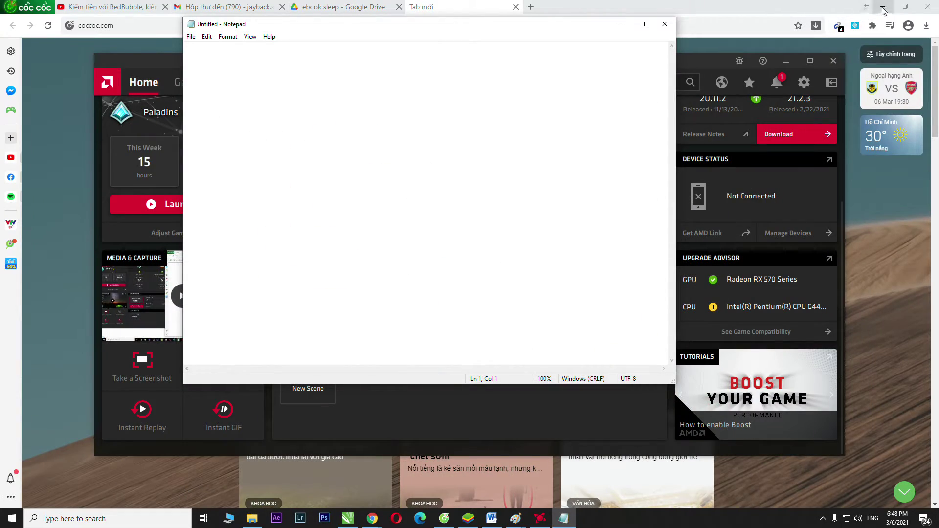
pyautogui.click(882, 7)
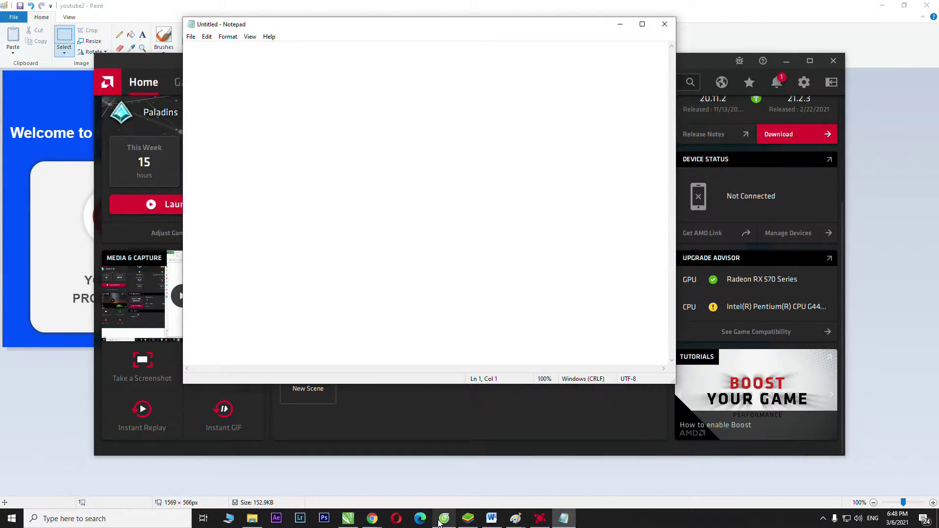
pyautogui.click(445, 519)
pyautogui.click(142, 5)
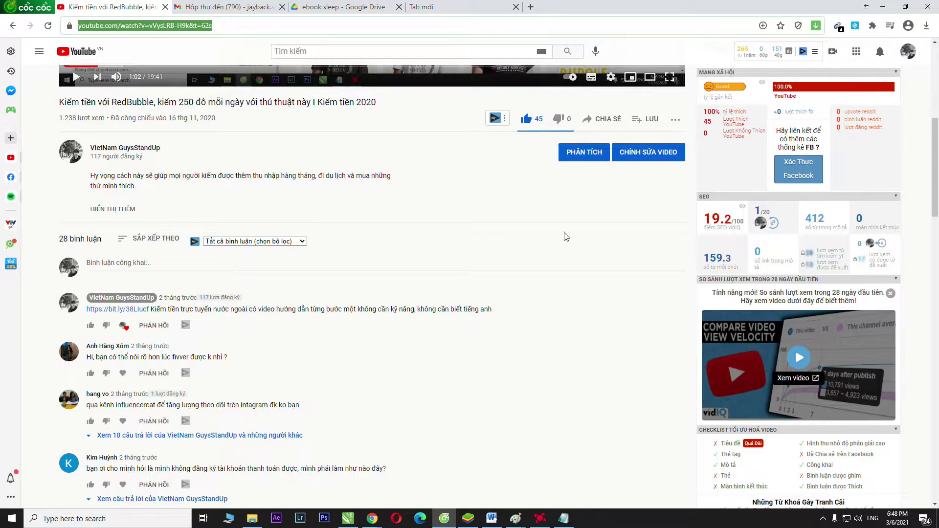
# - Select the video page's address and bring the blank Notepad window back to the front
pyautogui.scroll(-5, 620, 296)
pyautogui.scroll(5, 623, 302)
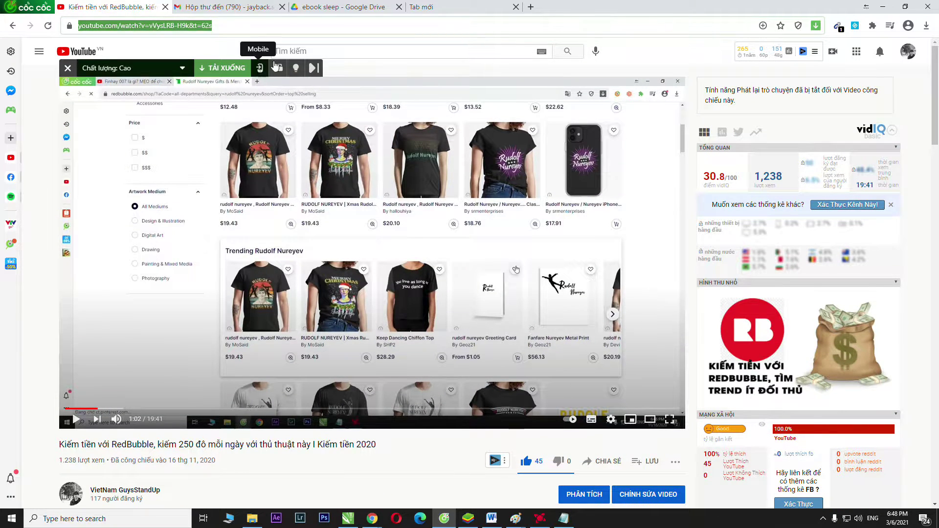
pyautogui.click(197, 52)
pyautogui.click(204, 25)
pyautogui.hotkey('ctrl', 'c')
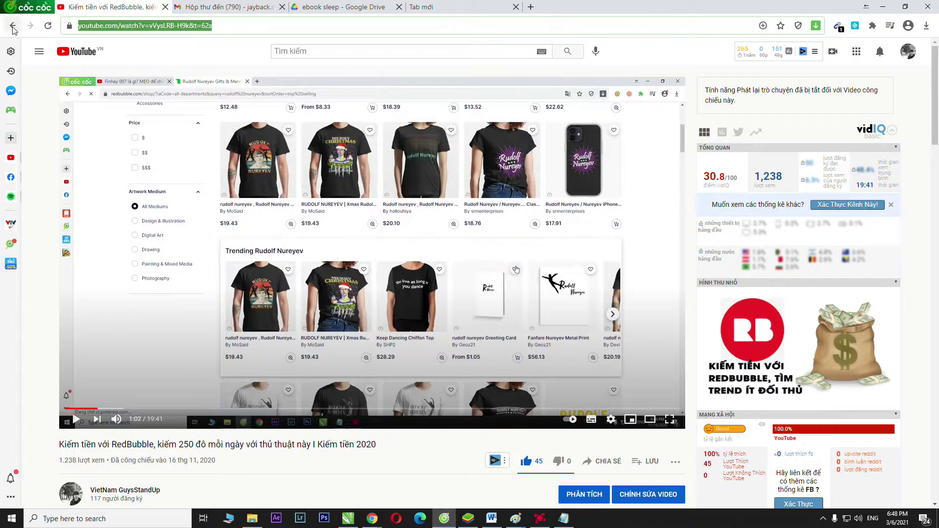
pyautogui.click(563, 518)
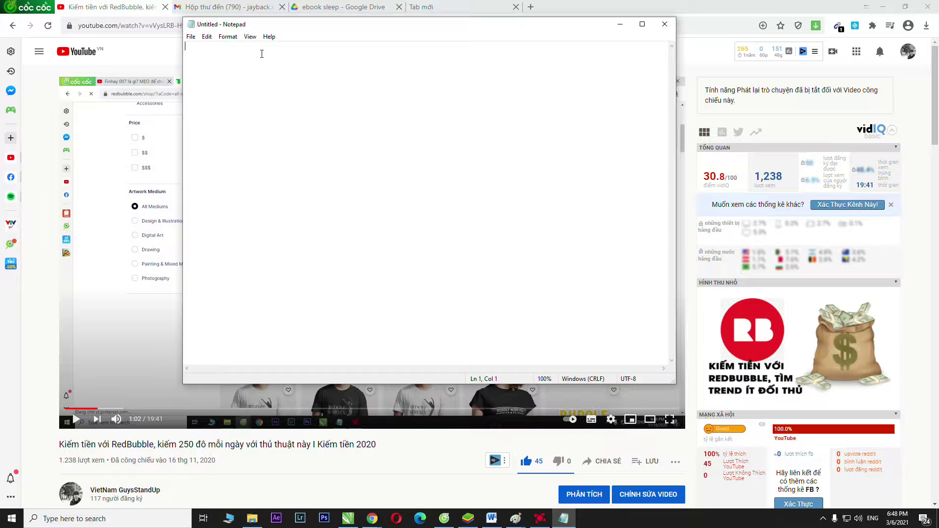
# - Write a note that the password is in the video description and paste the video link
pyautogui.write('mậ')
pyautogui.write('at')
pyautogui.write('ột')
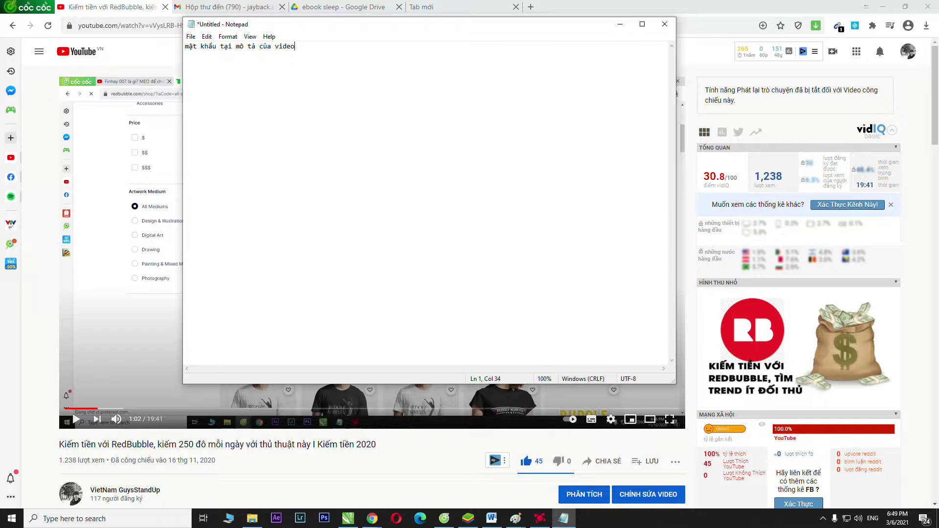
pyautogui.hotkey('ctrl', 'v')
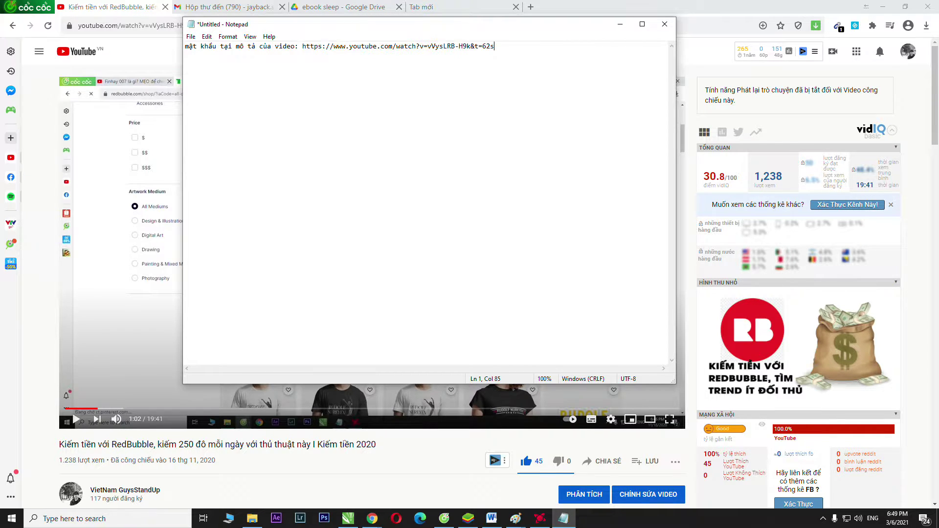
# - Save the note as hackviews in Downloads and minimize Notepad
pyautogui.hotkey('ctrl', 's')
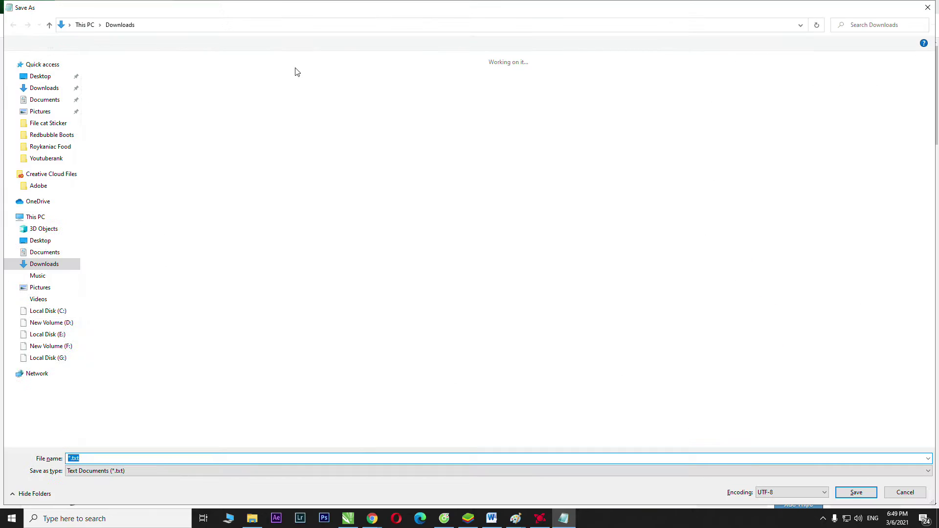
pyautogui.write('hacky')
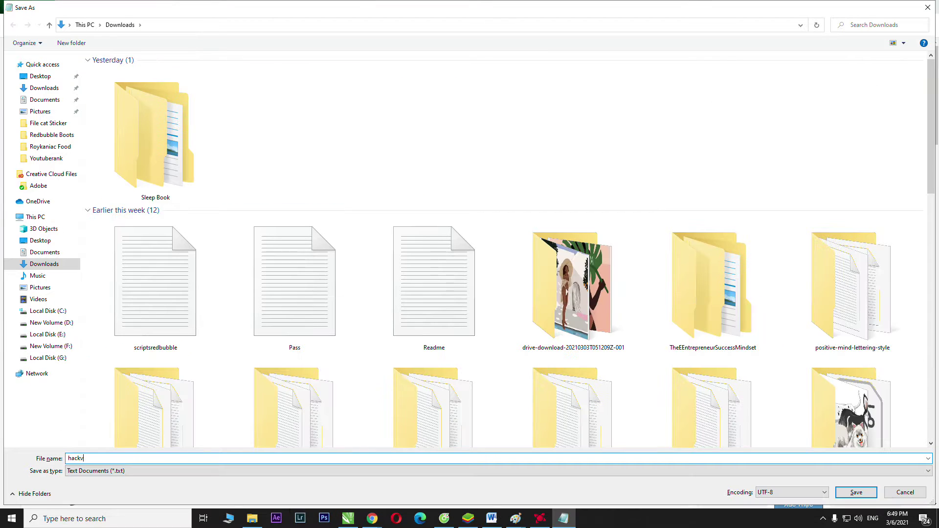
pyautogui.click(857, 493)
pyautogui.click(621, 24)
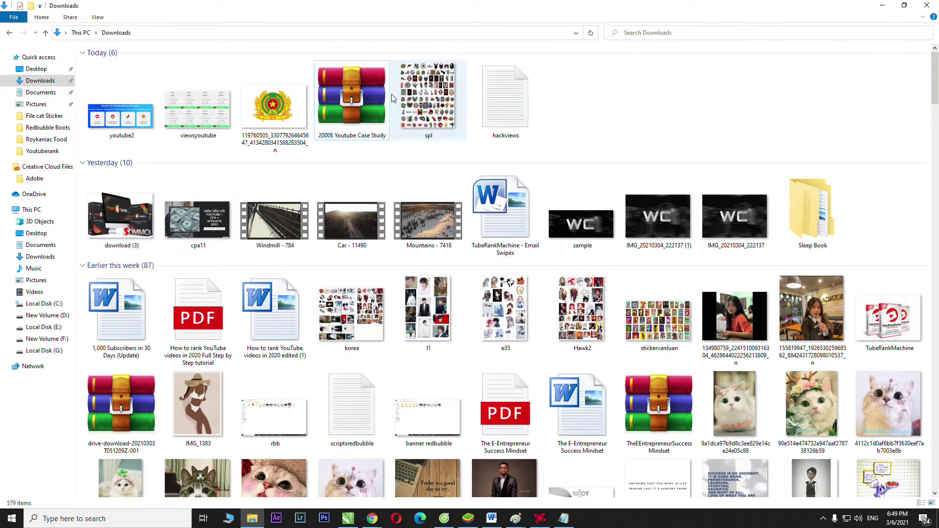
# - Copy and paste the 2000$ Youtube Case Study archive to create '2000$ Youtube Case Study - Copy'
pyautogui.click(334, 113)
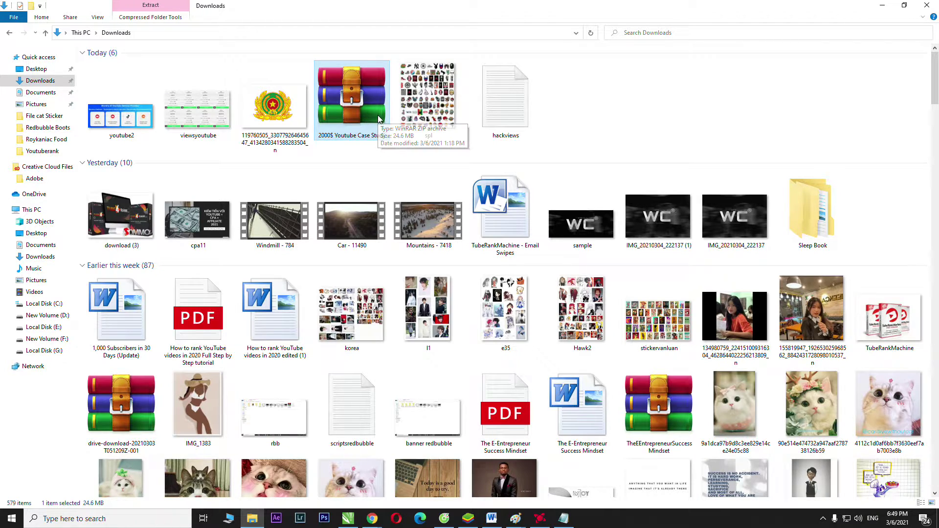
pyautogui.hotkey('ctrl', 'c')
pyautogui.hotkey('ctrl', 'v')
pyautogui.rightClick(610, 118)
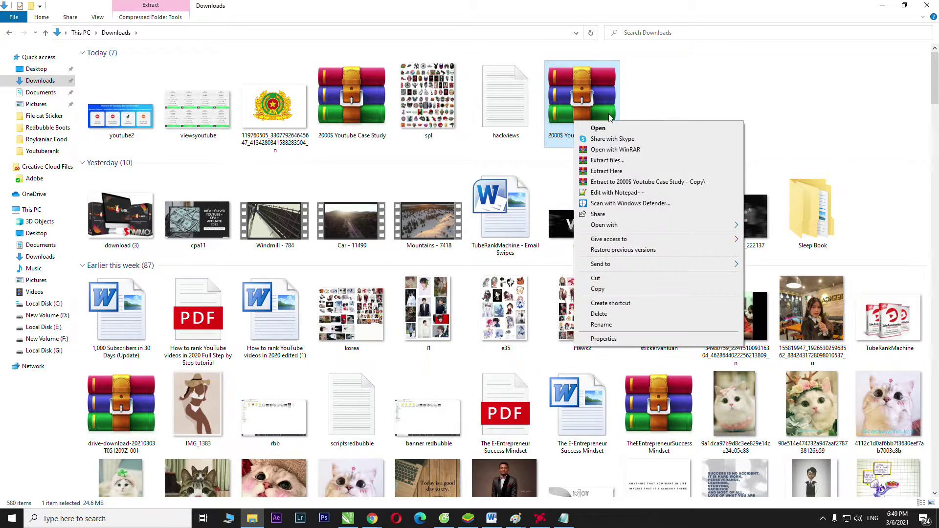
pyautogui.press('Escape')
pyautogui.press('Left')
pyautogui.press('Left')
pyautogui.press('Left')
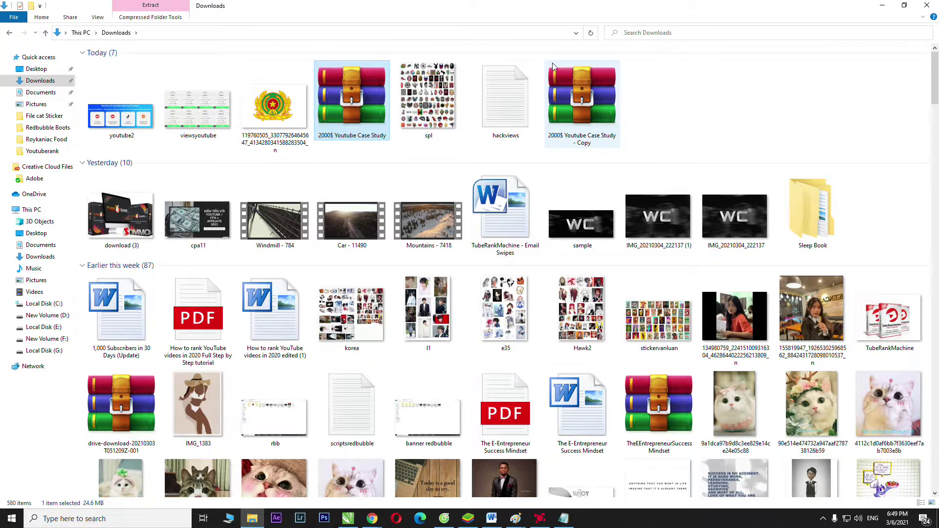
pyautogui.rightClick(577, 96)
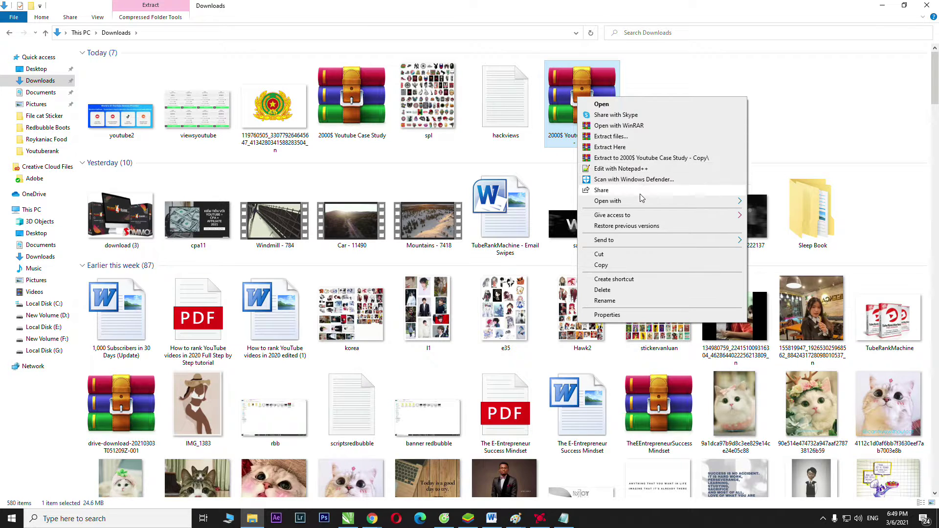
pyautogui.click(660, 78)
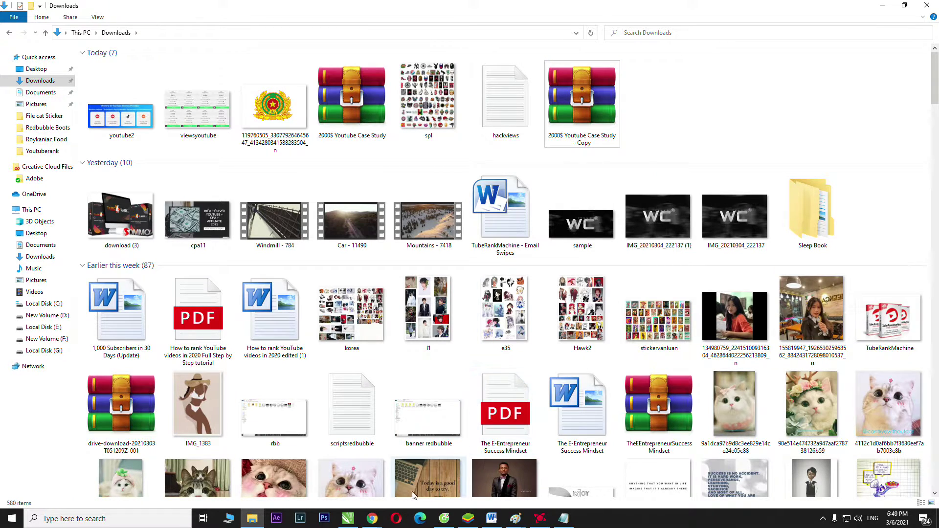
# - Minimize the Google Docs window and bring the Cốc Cốc YouTube window to the front
pyautogui.moveTo(372, 522)
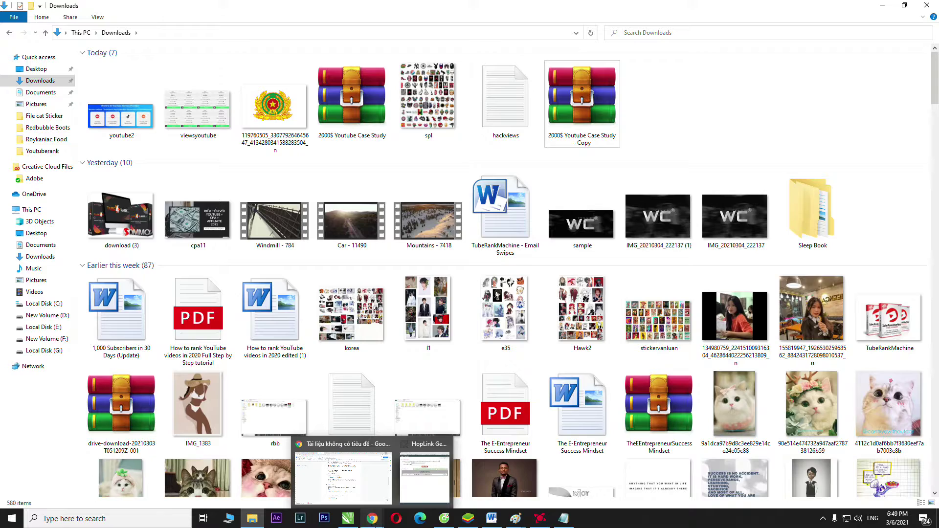
pyautogui.click(355, 477)
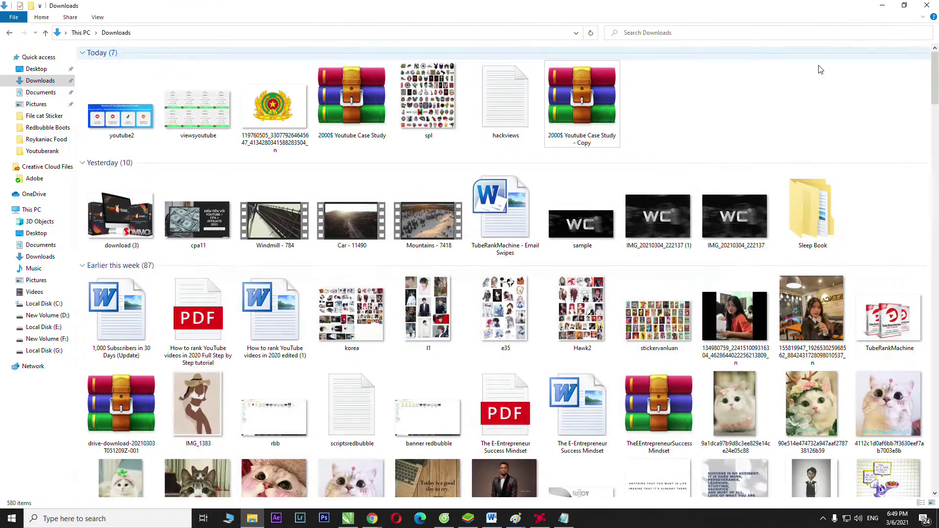
pyautogui.click(883, 8)
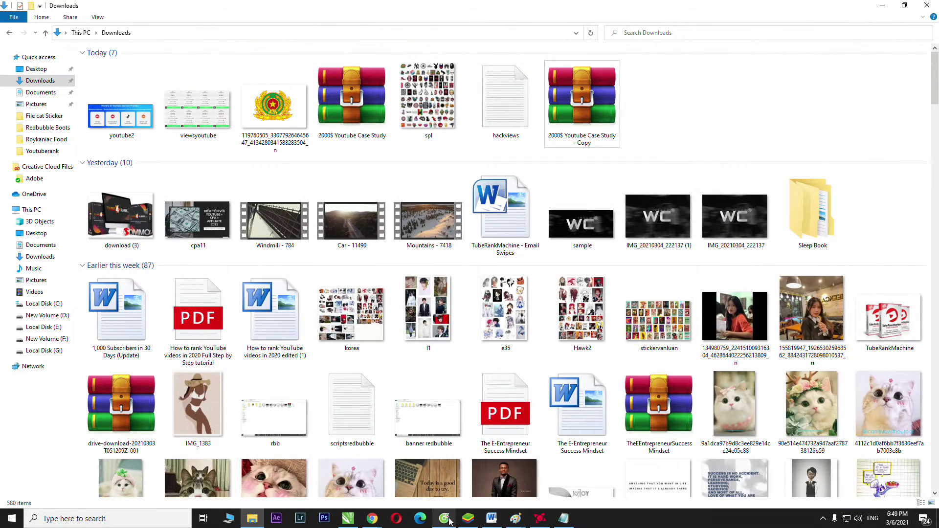
pyautogui.click(449, 522)
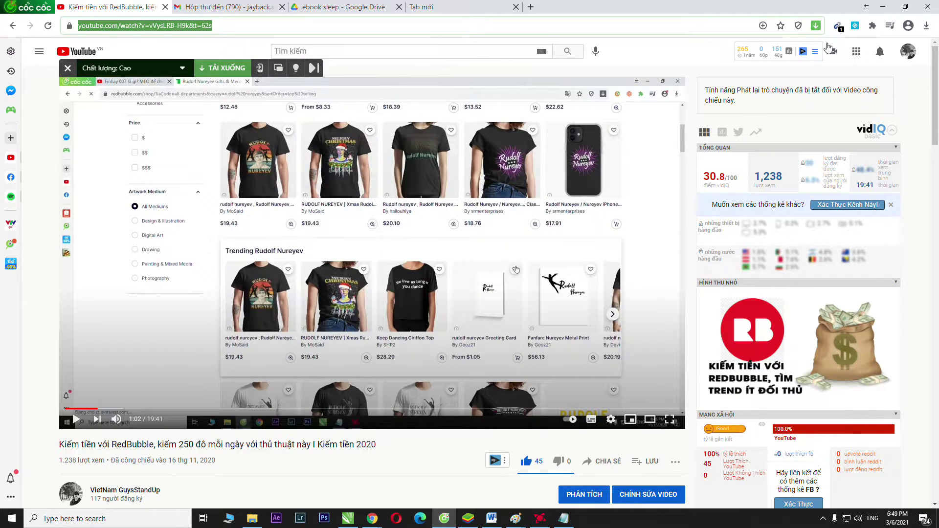
# - Go to your channel's VIDEO tab and play the newest video, 'Kiếm Tiền với CPA và Youtube…'
pyautogui.click(906, 54)
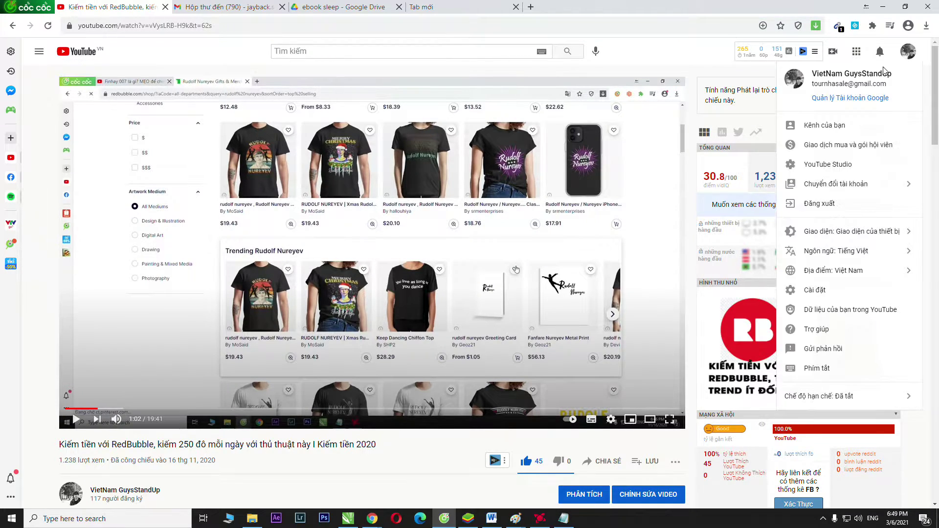
pyautogui.click(829, 126)
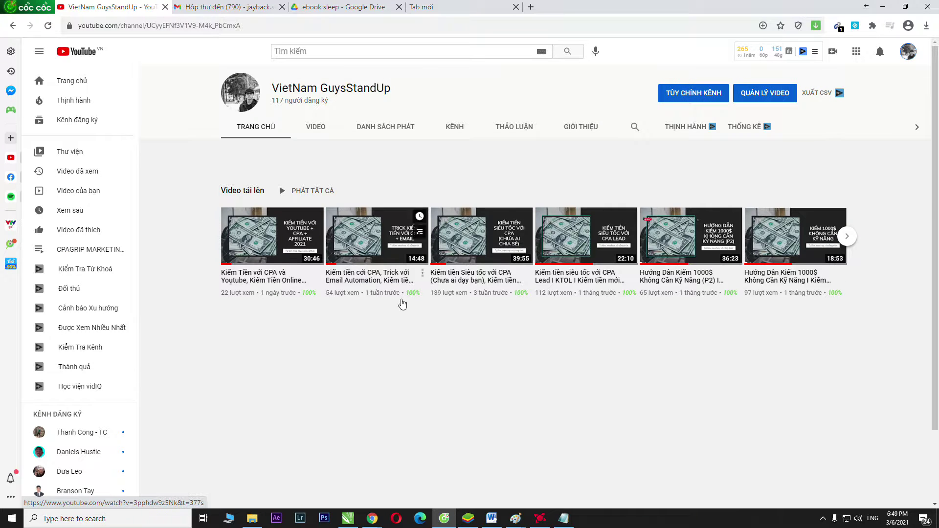
pyautogui.click(311, 129)
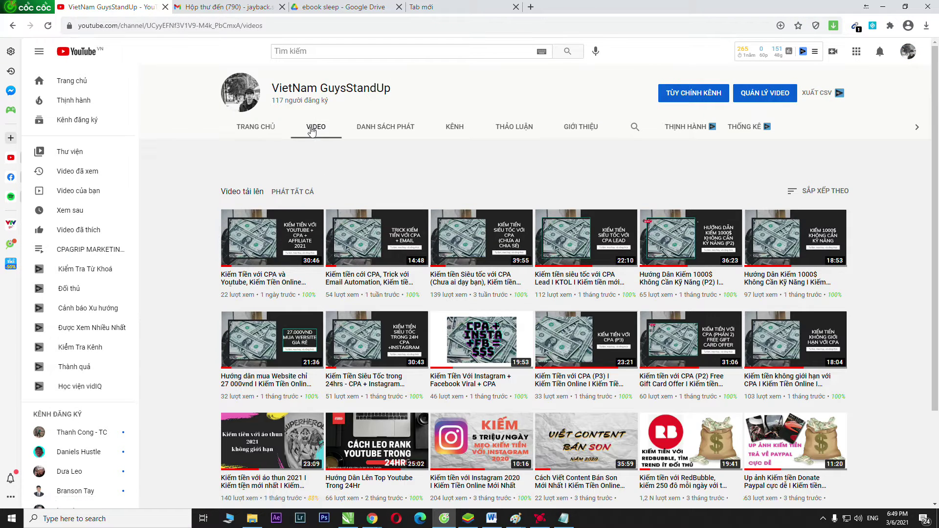
pyautogui.click(275, 246)
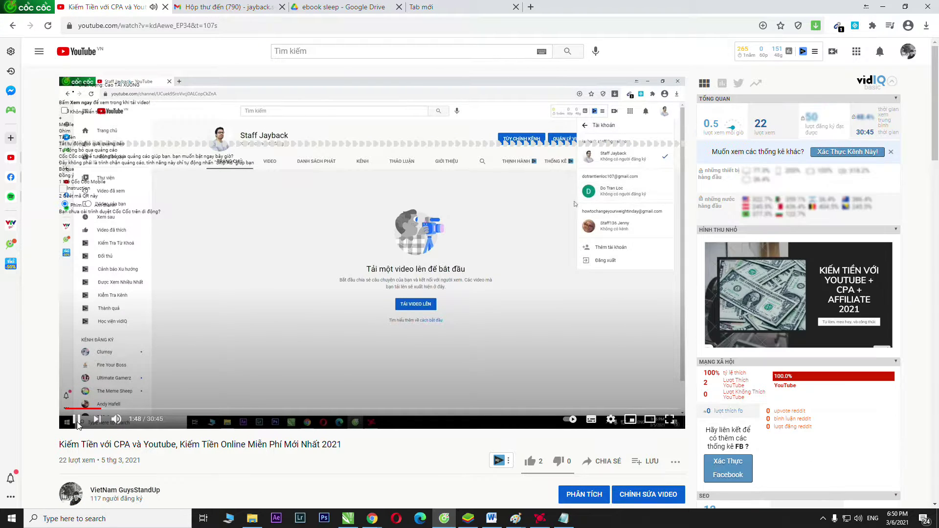
# - Pause the video, expand its full description and highlight the extraction password line
pyautogui.scroll(-3, 76, 276)
pyautogui.click(76, 273)
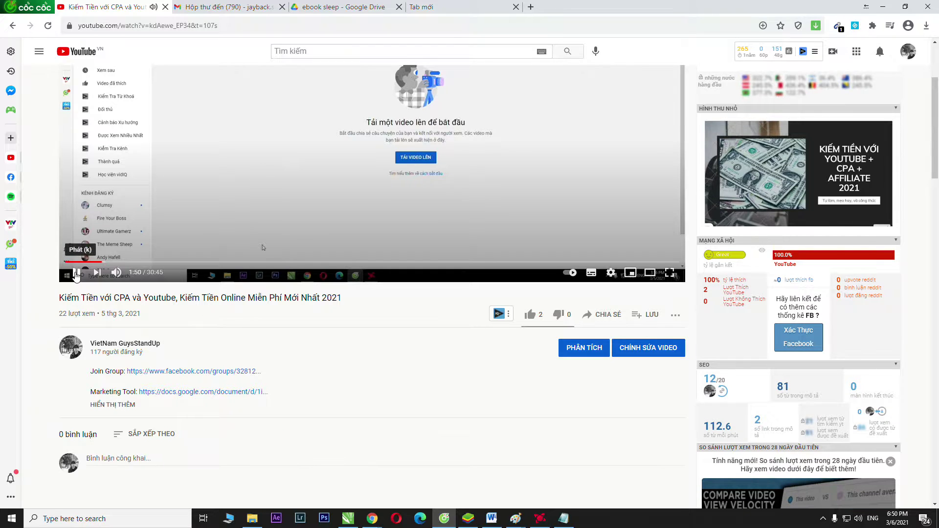
pyautogui.scroll(-4, 122, 225)
pyautogui.click(126, 214)
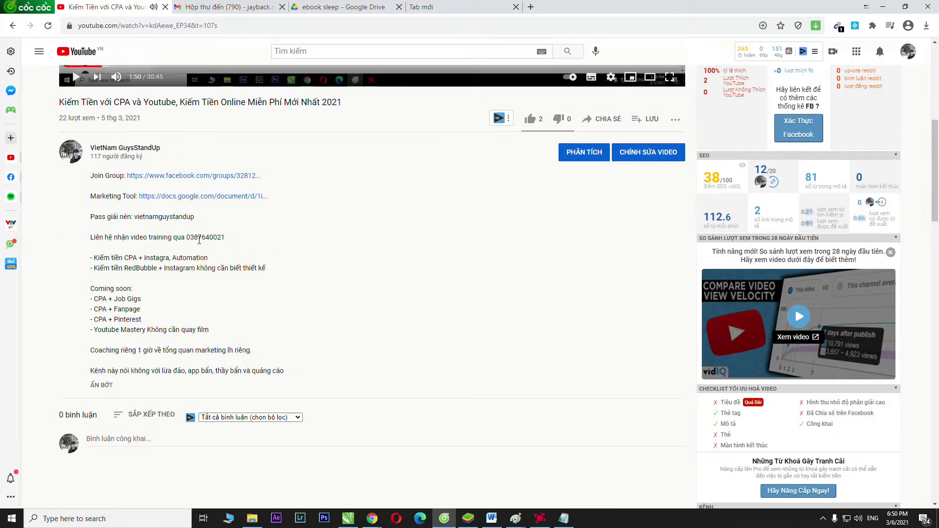
pyautogui.moveTo(134, 217); pyautogui.dragTo(209, 219)
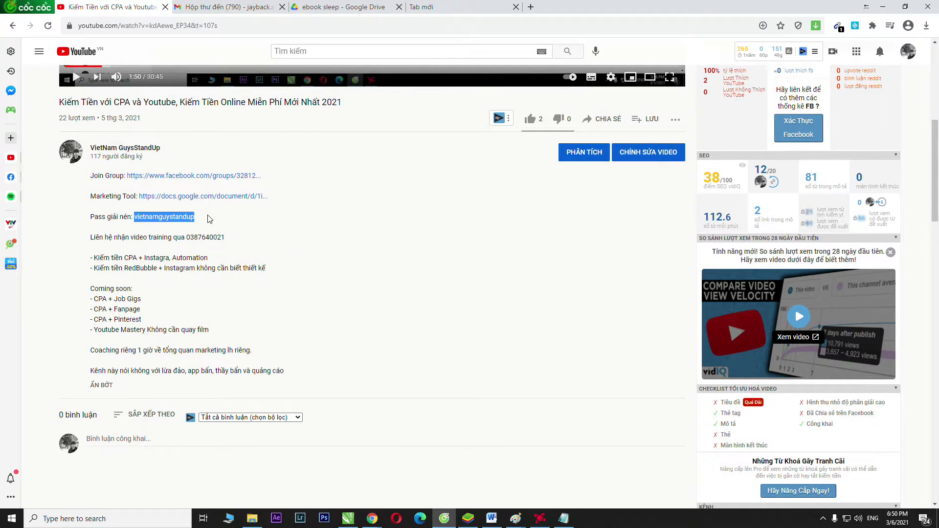
pyautogui.click(78, 227)
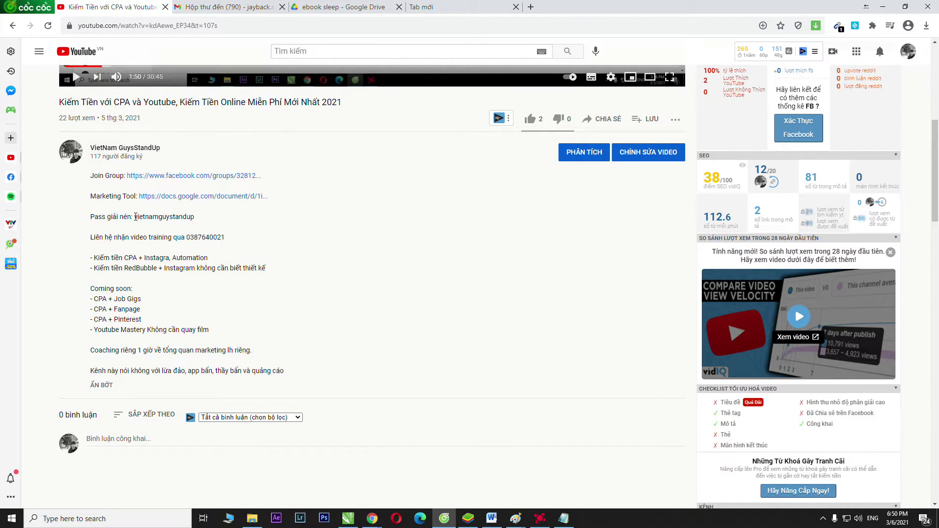
# - Bring File Explorer's Downloads folder back to the front
pyautogui.moveTo(373, 518)
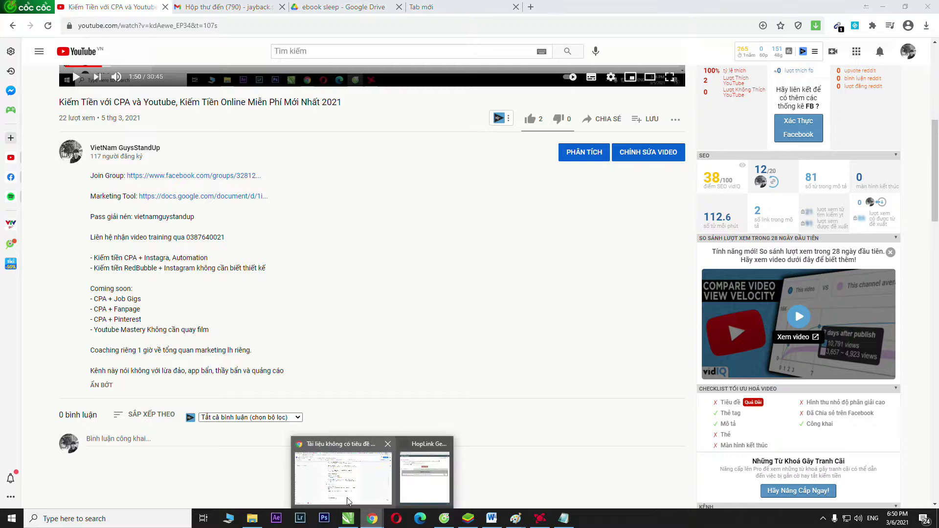
pyautogui.click(345, 479)
pyautogui.click(252, 519)
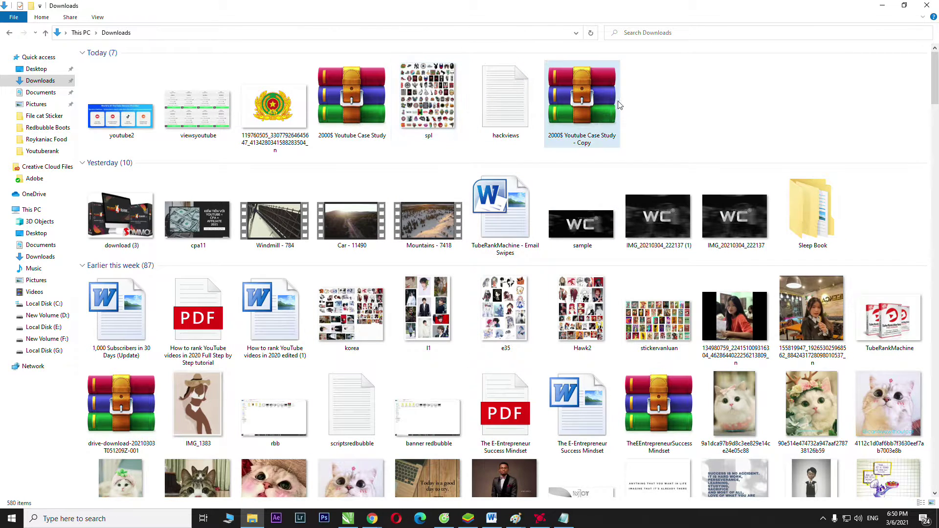
pyautogui.click(608, 121)
pyautogui.rightClick(607, 117)
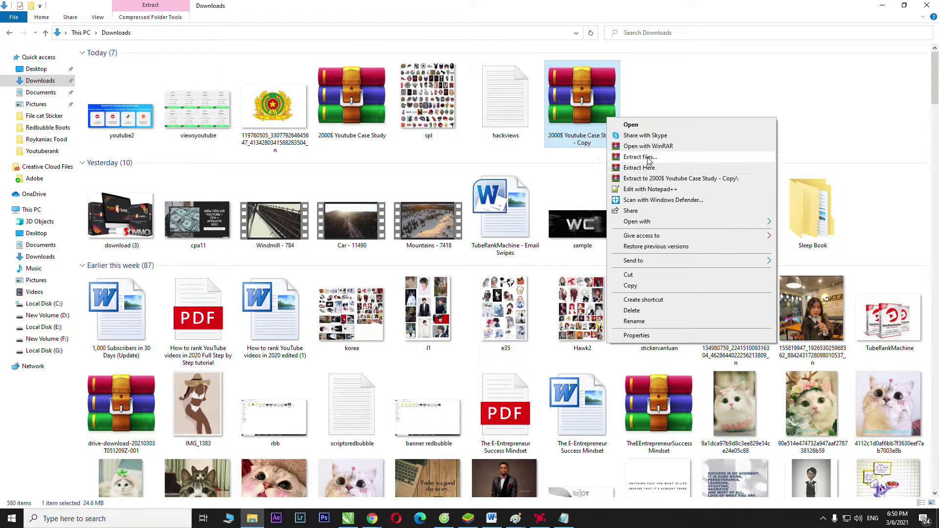
pyautogui.click(704, 171)
pyautogui.rightClick(590, 105)
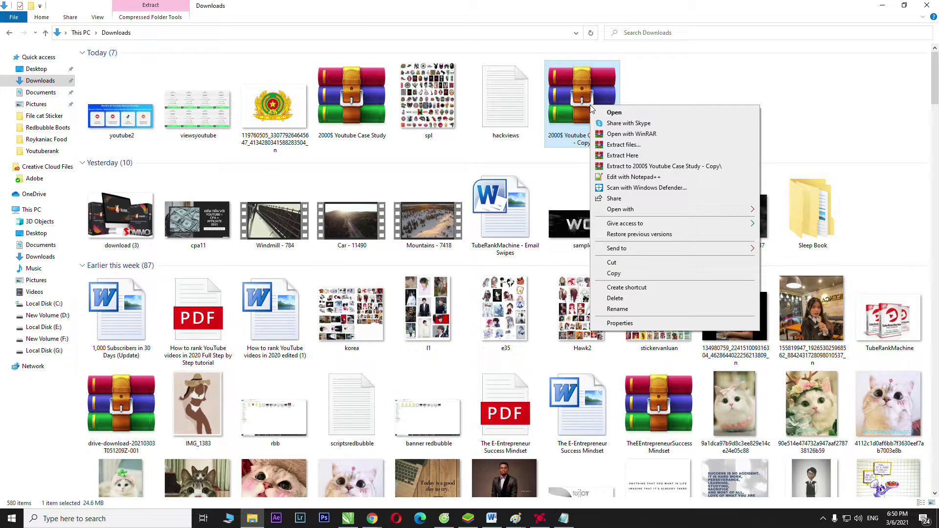
pyautogui.click(676, 78)
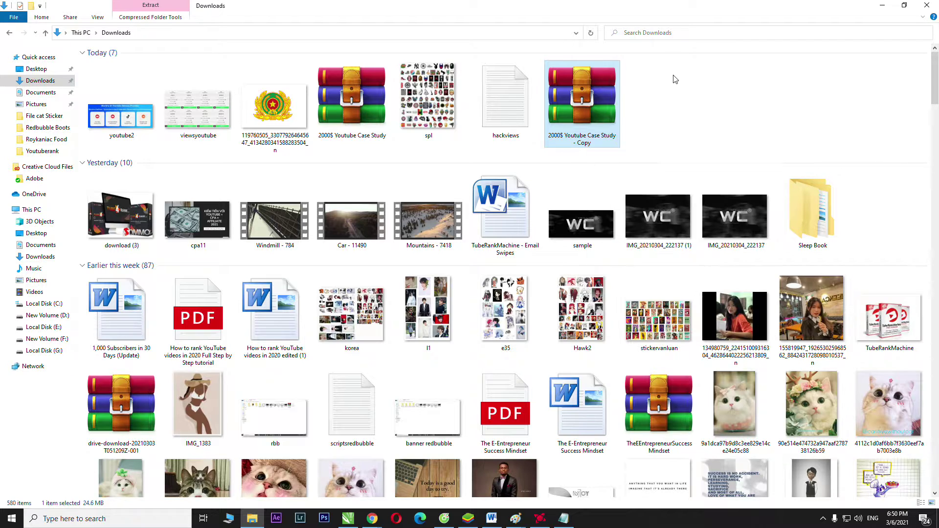
pyautogui.keyDown('ctrl'); pyautogui.click(506, 98); pyautogui.keyUp('ctrl')
pyautogui.rightClick(507, 100)
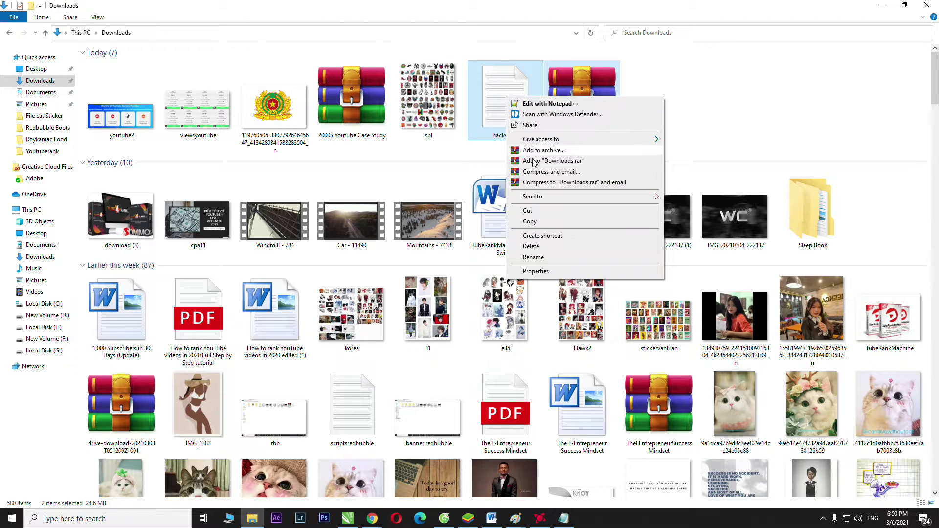
pyautogui.click(783, 100)
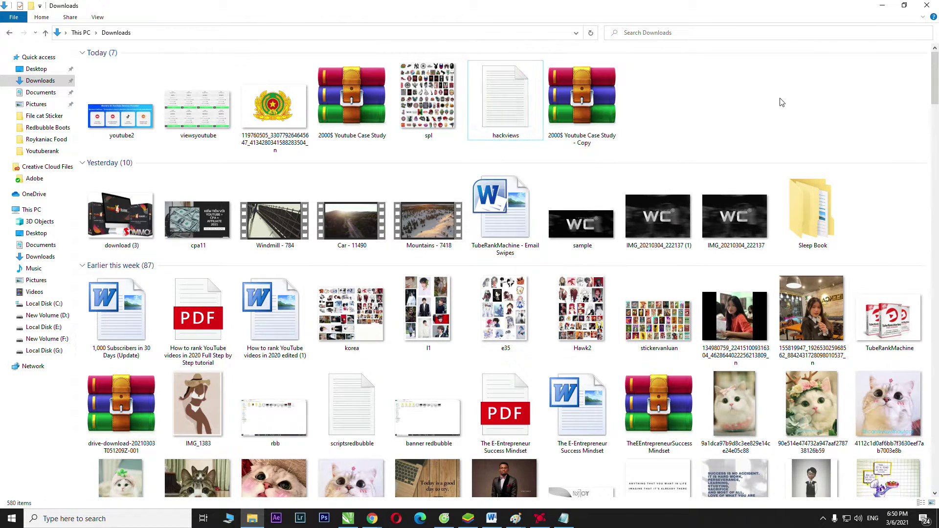
# - Rename the Sleep Book folder to 'youtube advanced' from its right-click menu
pyautogui.click(815, 226)
pyautogui.rightClick(818, 210)
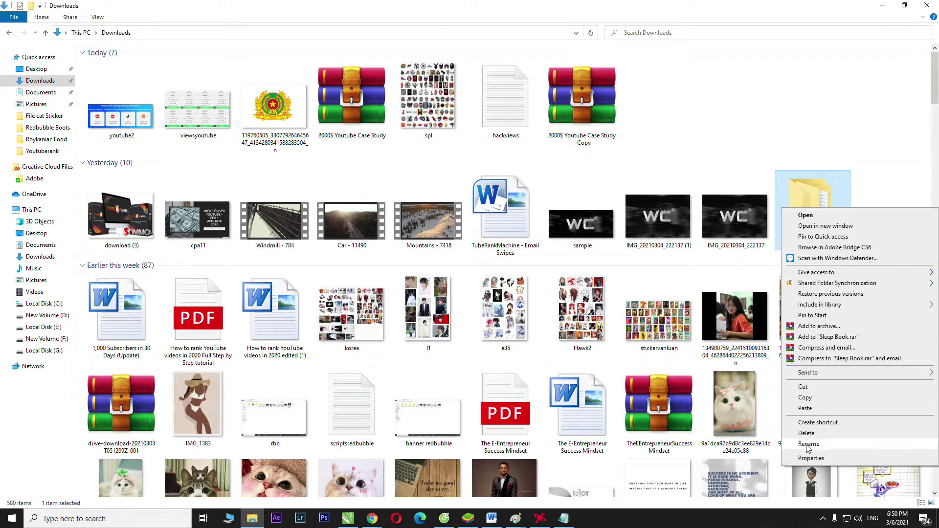
pyautogui.click(810, 444)
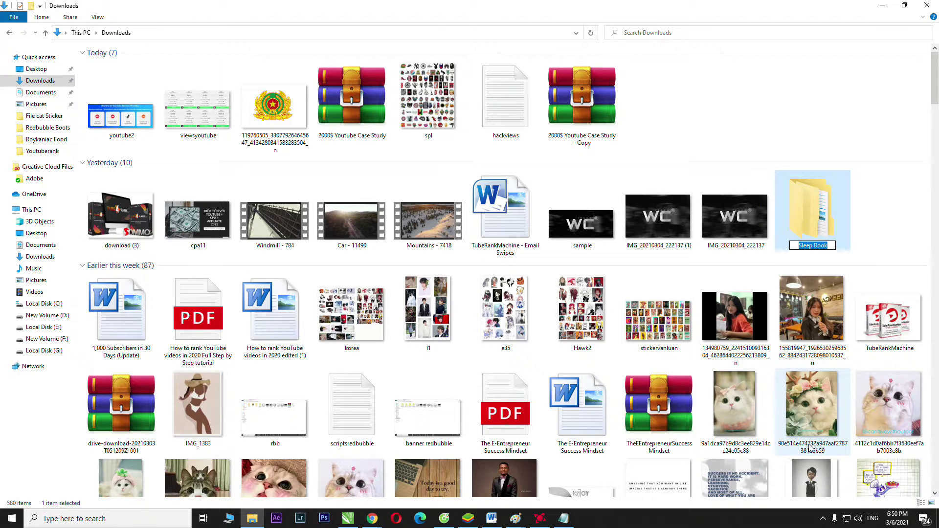
pyautogui.write('youtube advanced')
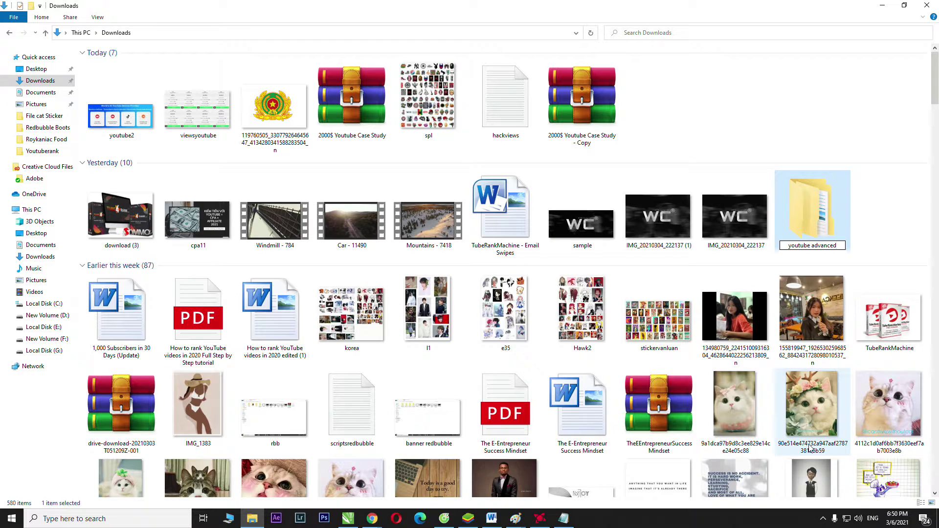
pyautogui.press('Return')
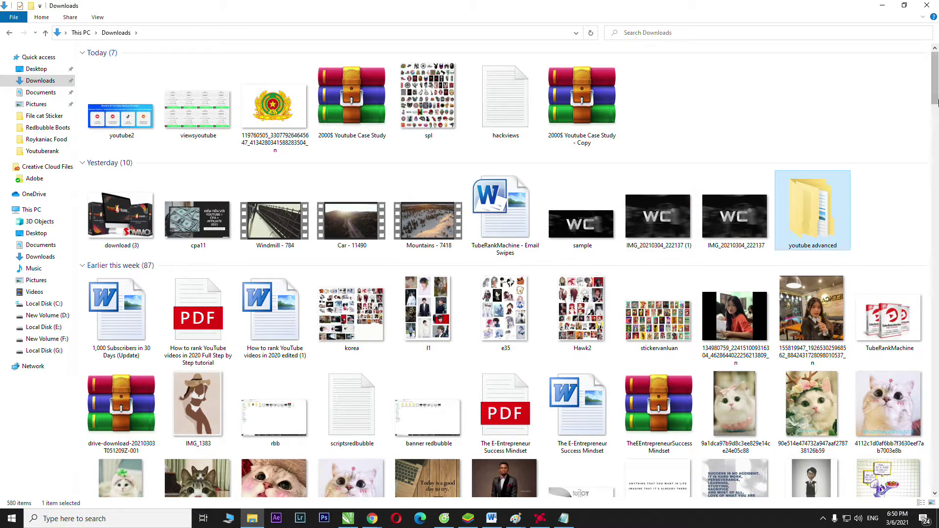
pyautogui.moveTo(934, 101); pyautogui.dragTo(934, 97)
# - Add the youtube advanced folder to a RAR archive, setting an extraction password in WinRAR
pyautogui.rightClick(812, 213)
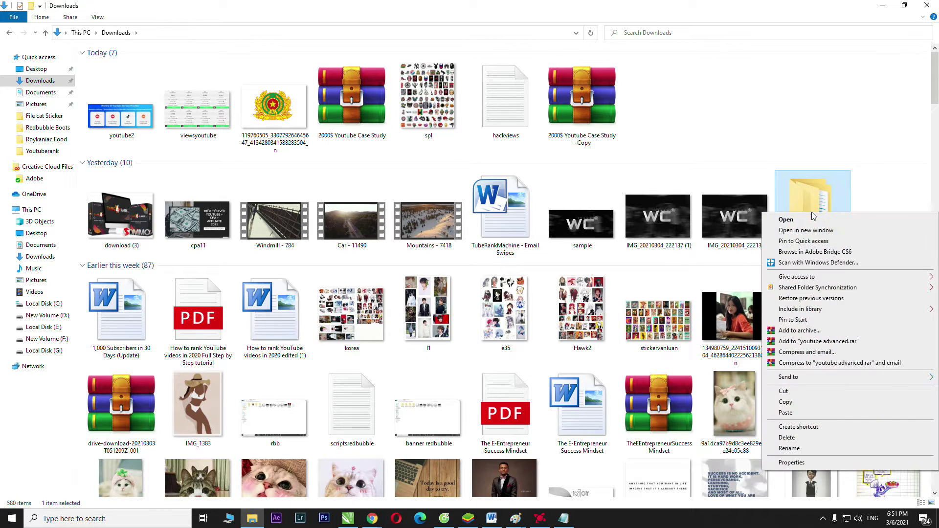
pyautogui.rightClick(812, 225)
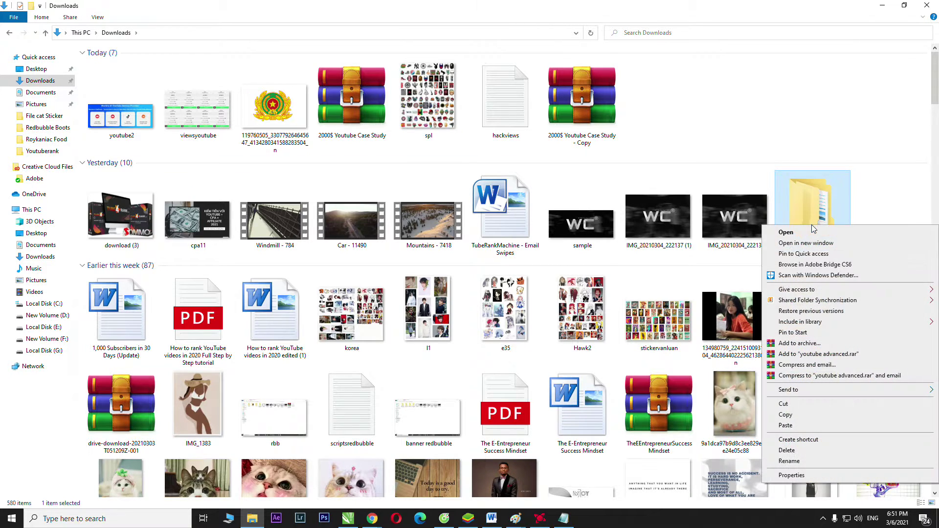
pyautogui.click(800, 343)
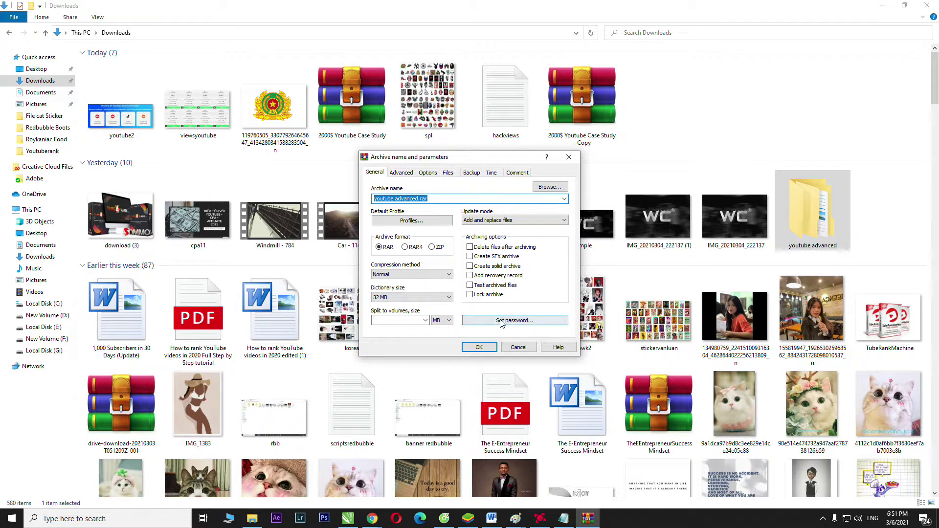
pyautogui.click(505, 320)
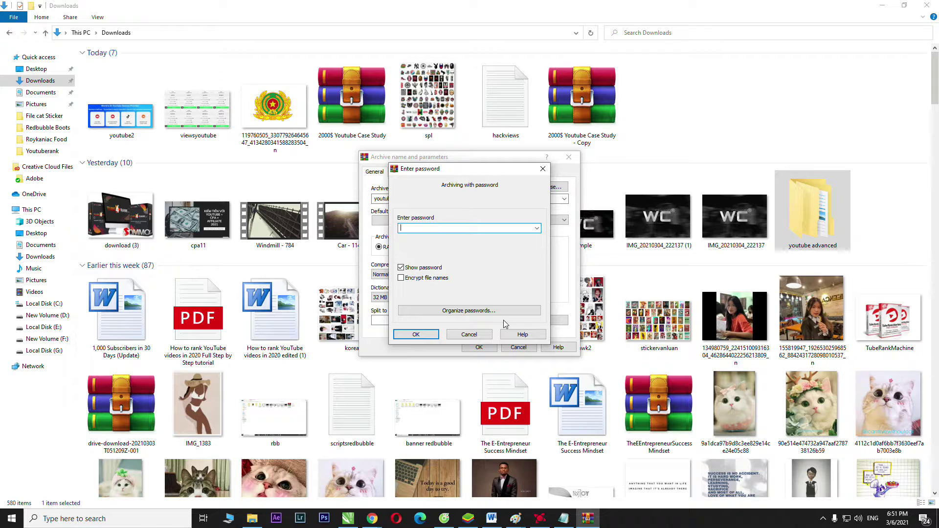
pyautogui.write('123456')
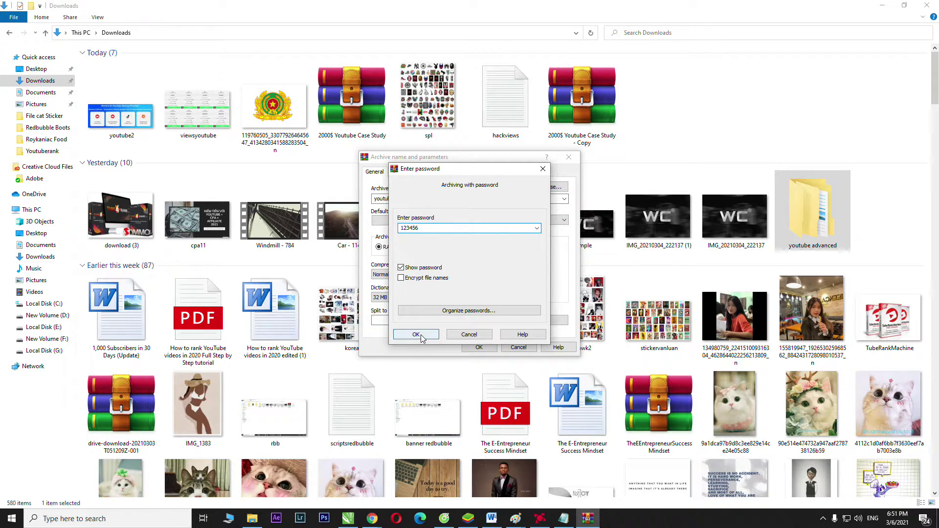
pyautogui.click(416, 334)
pyautogui.click(474, 347)
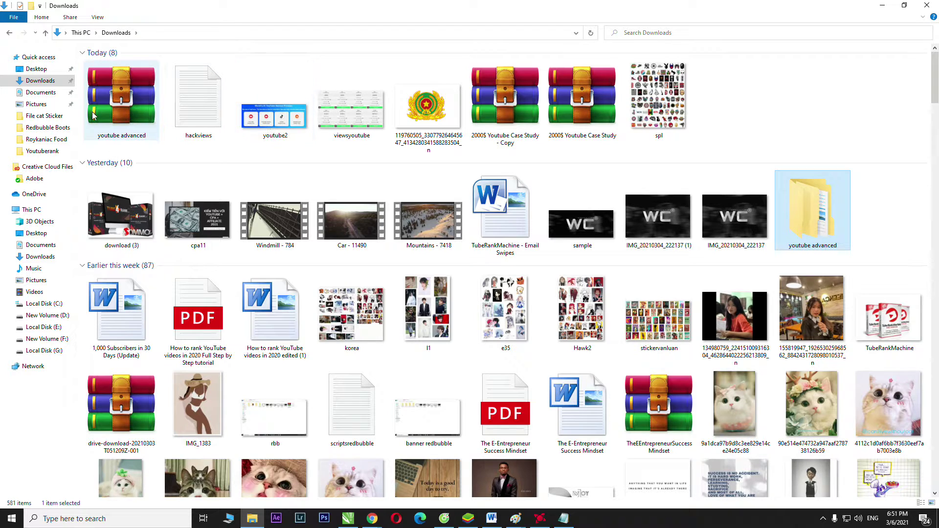
# - Open the hackviews note to check it, then close it again
pyautogui.click(138, 113)
pyautogui.keyDown('ctrl'); pyautogui.click(193, 115); pyautogui.keyUp('ctrl')
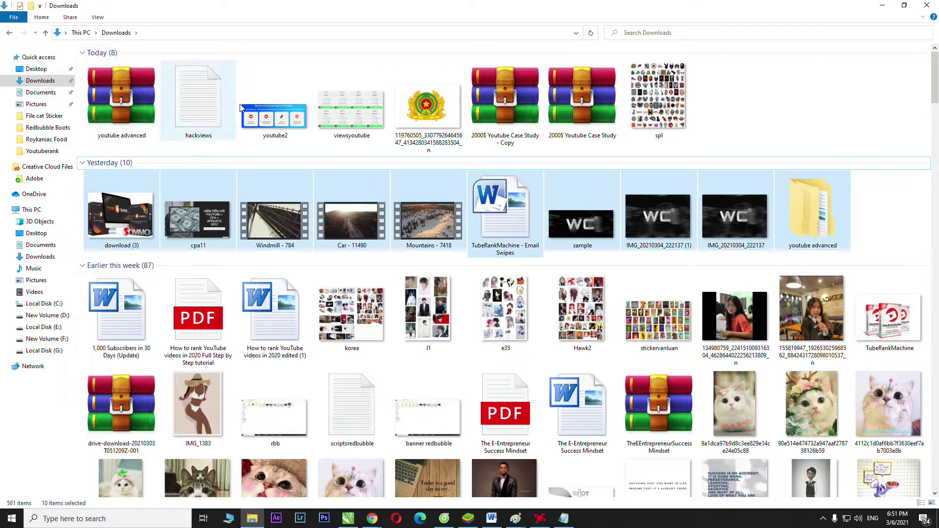
pyautogui.click(201, 100)
pyautogui.doubleClick(200, 96)
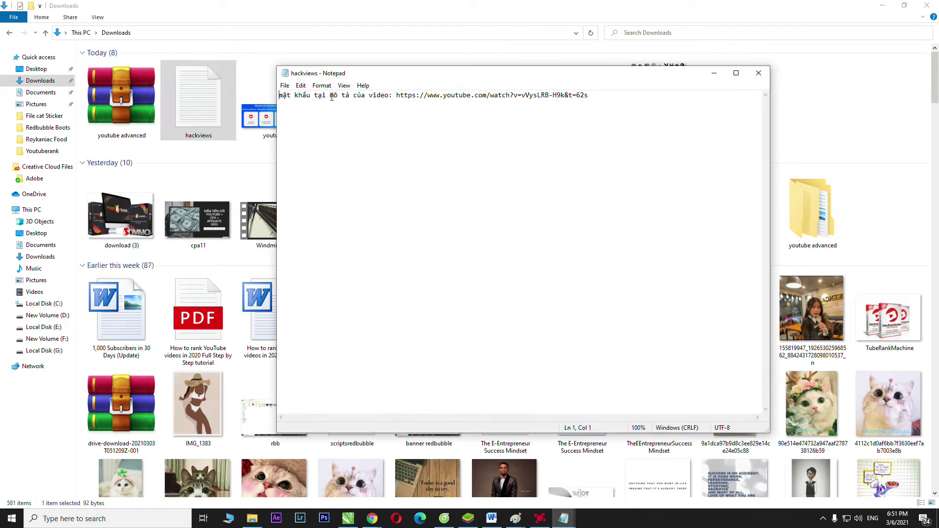
pyautogui.click(759, 73)
# - Add hackviews and the youtube advanced archive to a new archive named 'youtube full'
pyautogui.keyDown('ctrl'); pyautogui.click(138, 108); pyautogui.keyUp('ctrl')
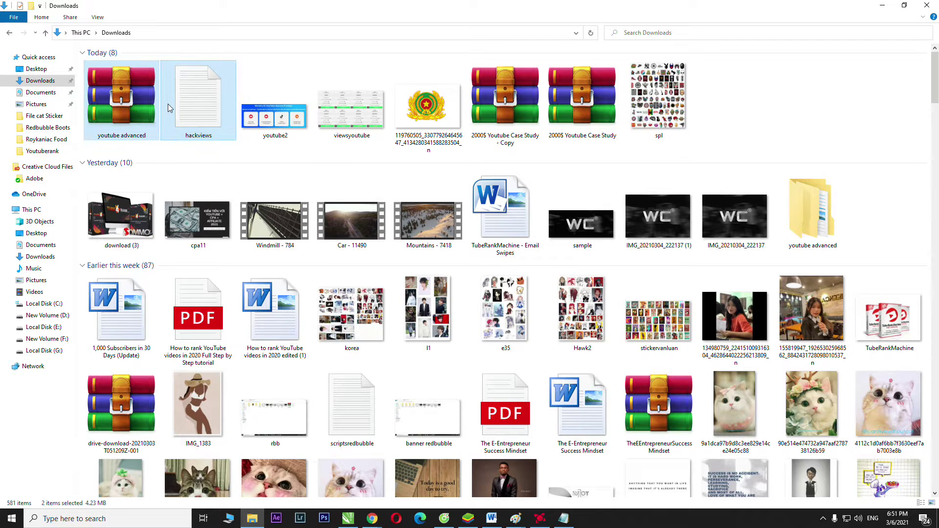
pyautogui.rightClick(168, 103)
pyautogui.click(213, 158)
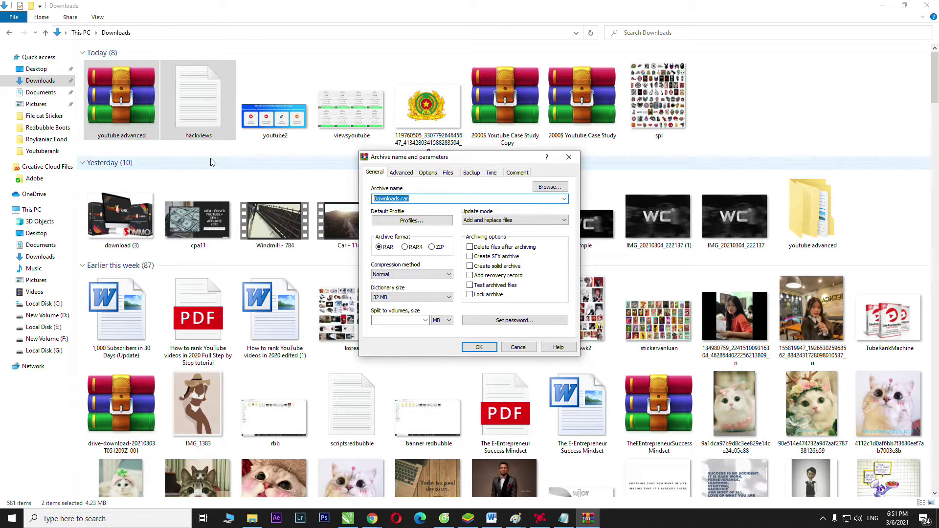
pyautogui.write('youtube full')
pyautogui.click(480, 348)
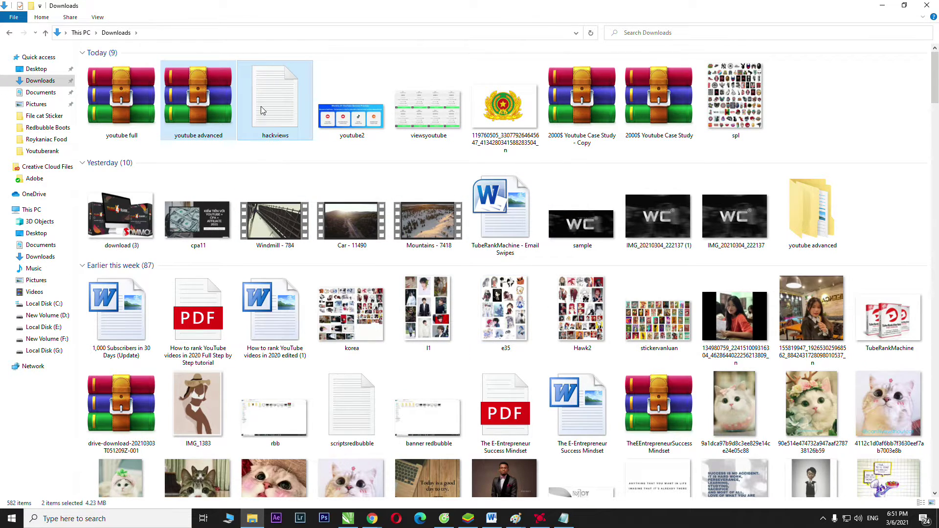
# - Extract youtube full into a 'youtube full' folder and open that folder
pyautogui.click(134, 111)
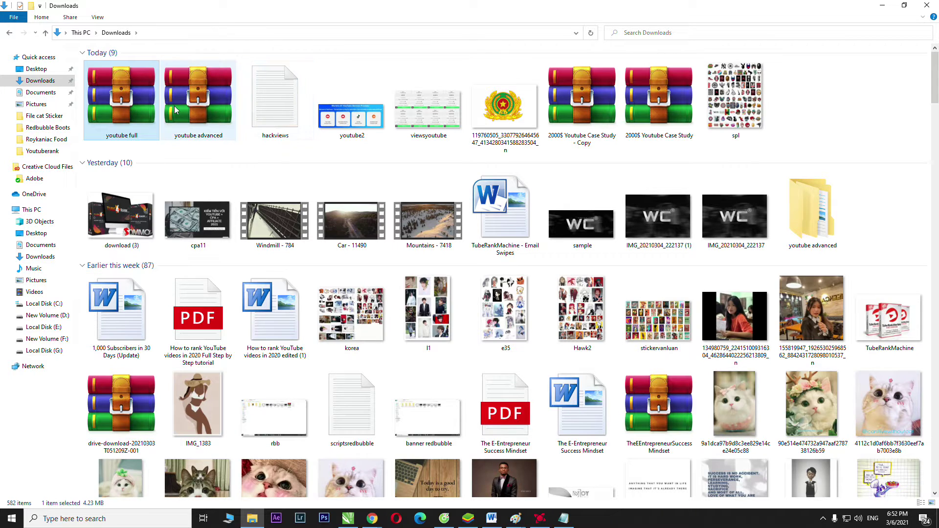
pyautogui.click(198, 110)
pyautogui.click(113, 120)
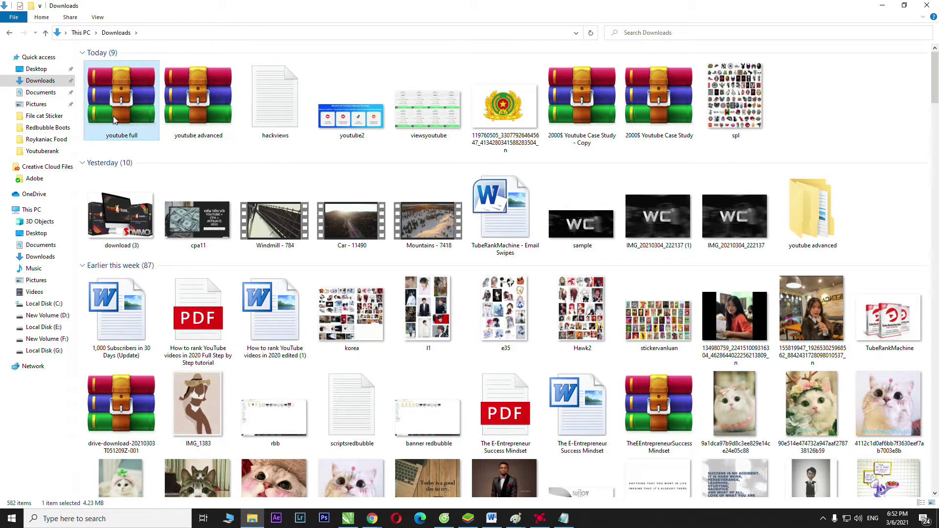
pyautogui.rightClick(115, 116)
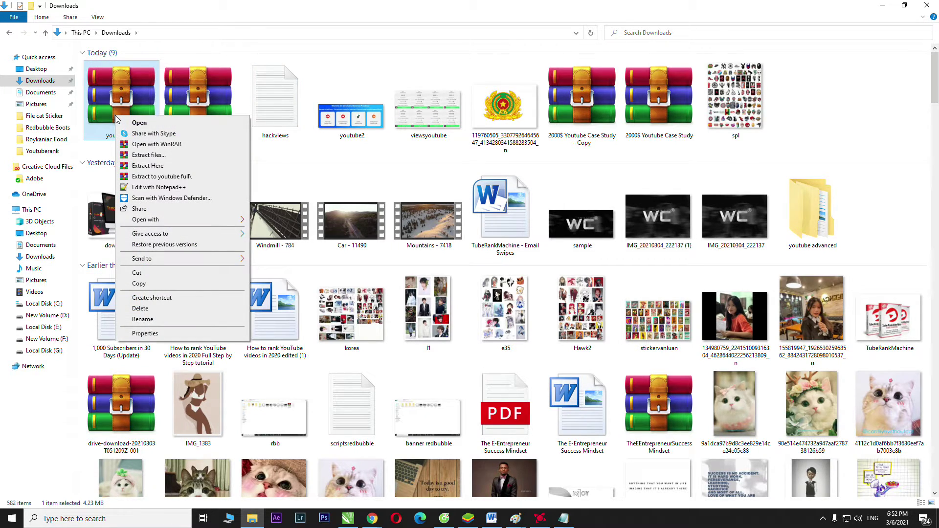
pyautogui.click(150, 157)
pyautogui.press('Return')
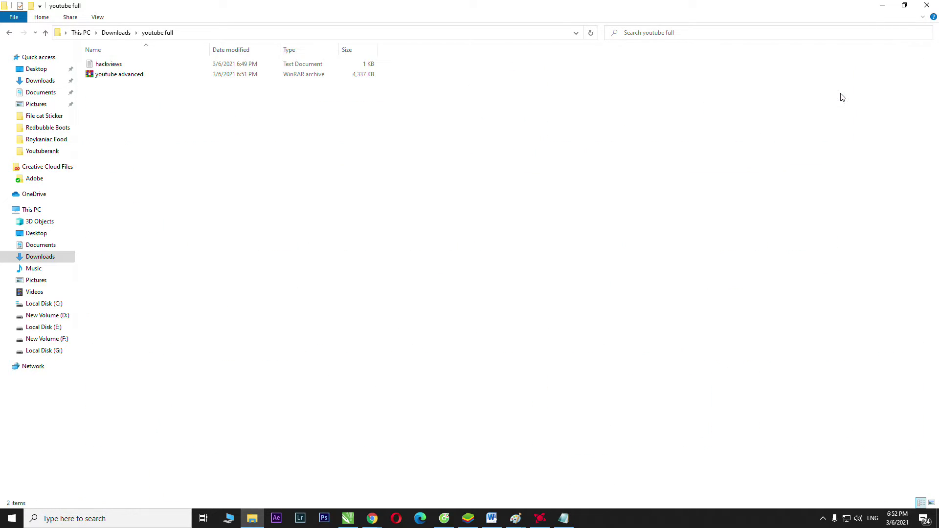
pyautogui.doubleClick(840, 93)
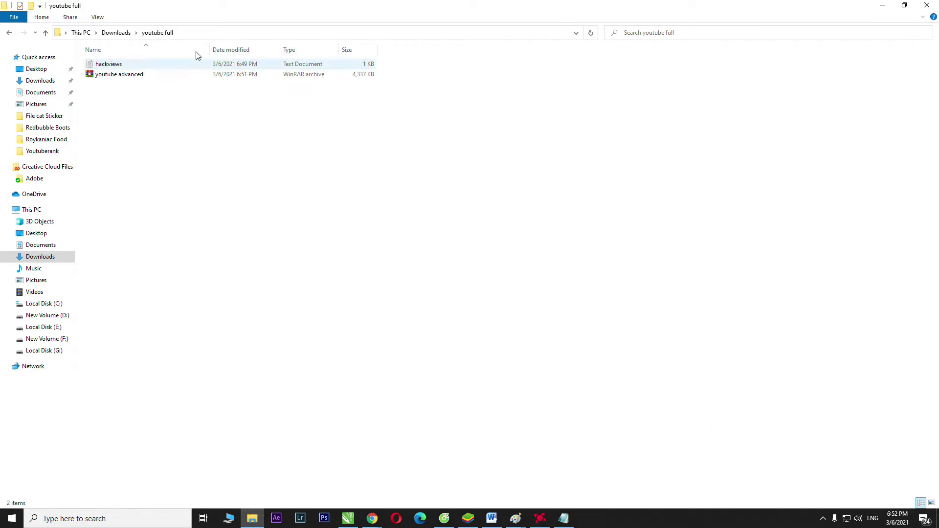
# - Try extracting the youtube advanced archive and dismiss the password prompt it raises
pyautogui.rightClick(125, 77)
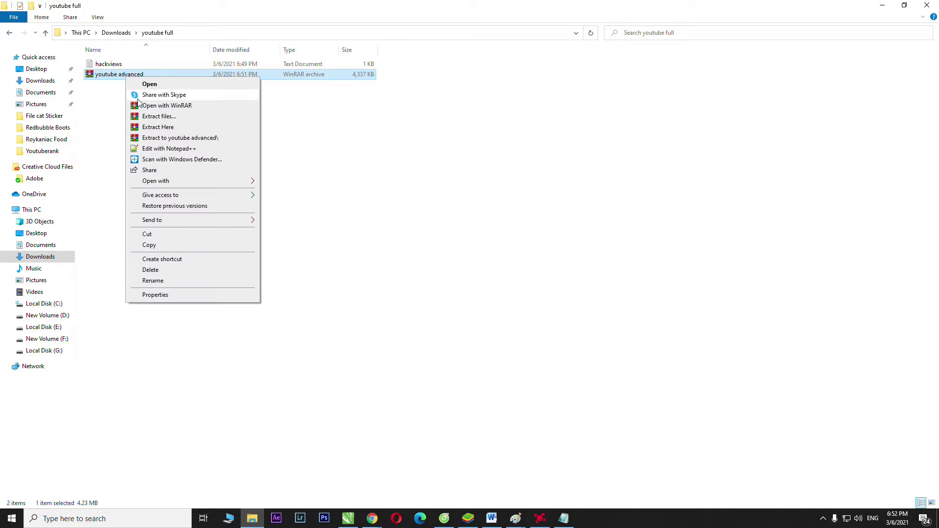
pyautogui.click(147, 117)
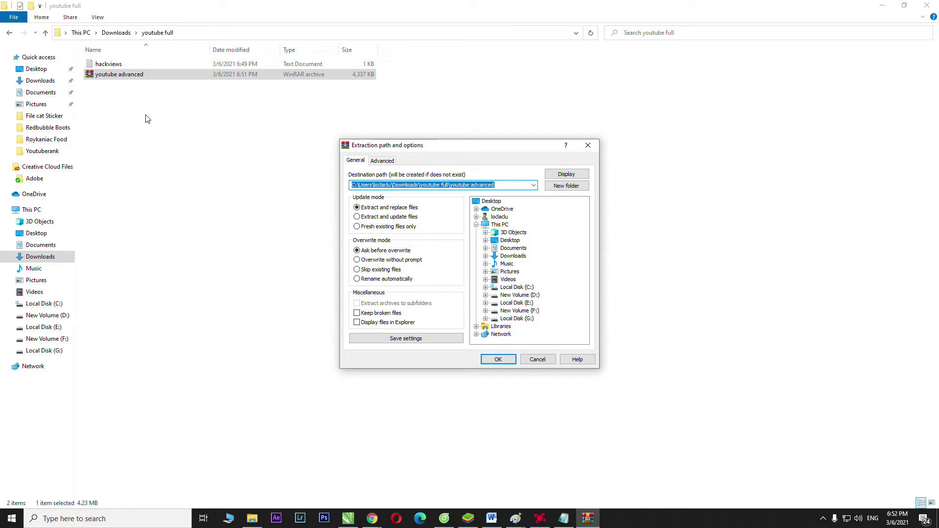
pyautogui.press('Return')
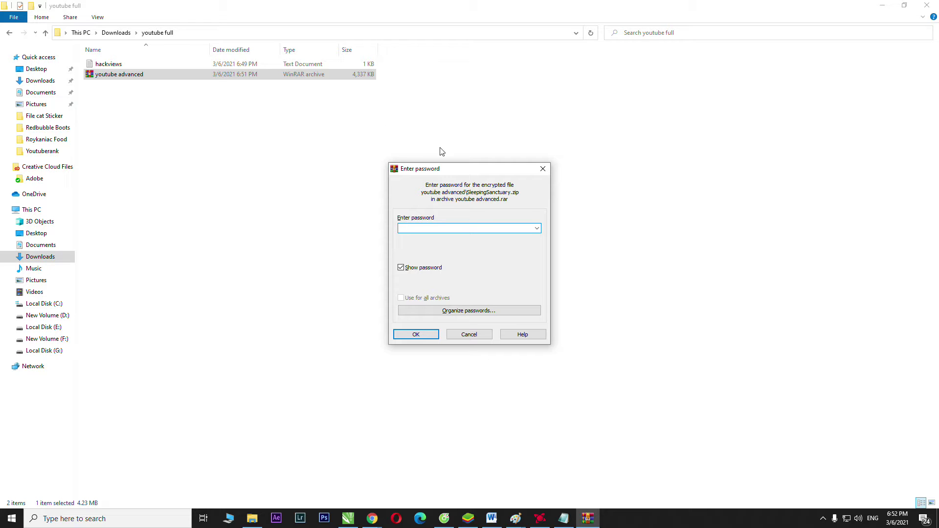
pyautogui.click(542, 170)
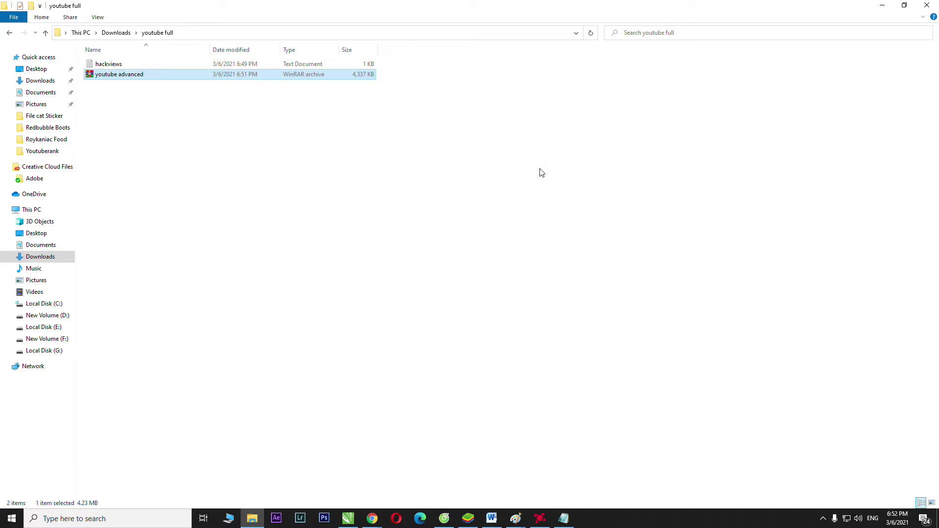
# - Check the YouTube link in the hackviews note, then close it and return to Downloads
pyautogui.doubleClick(175, 64)
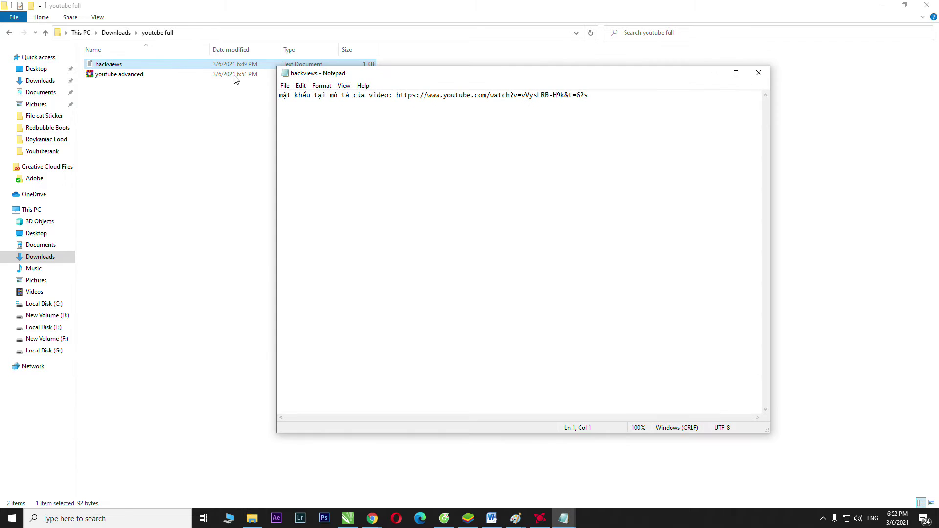
pyautogui.moveTo(397, 96); pyautogui.dragTo(598, 108)
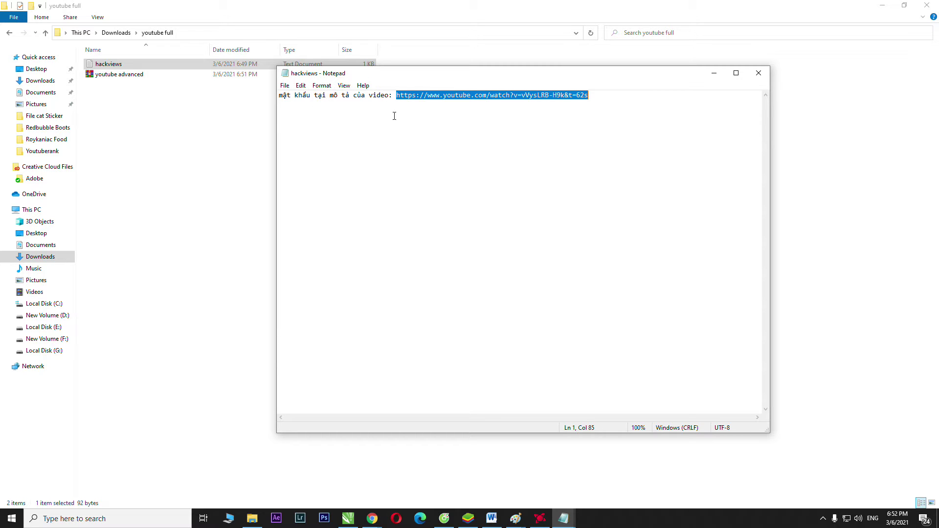
pyautogui.click(759, 73)
pyautogui.click(47, 35)
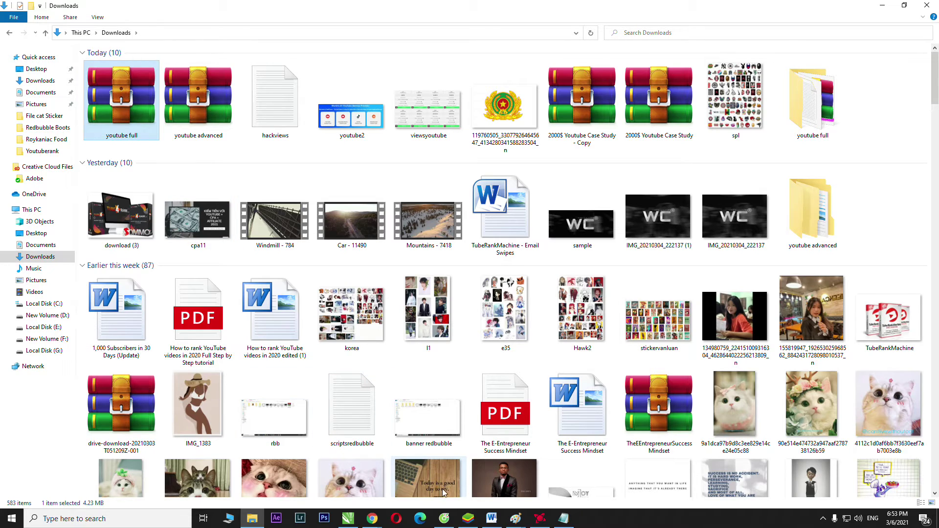
# - Upload youtube full.rar from Downloads into the ebook sleep Drive folder and open its Chia sẻ settings
pyautogui.click(444, 519)
pyautogui.click(351, 10)
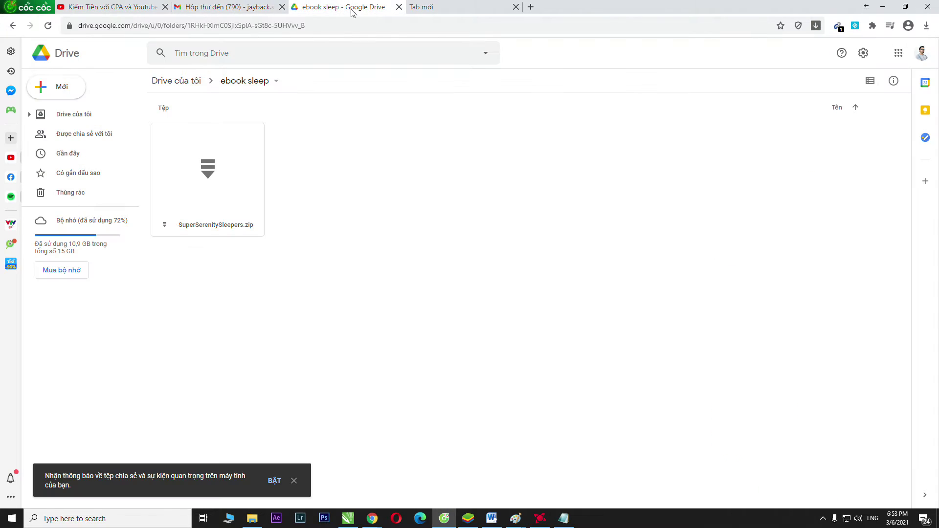
pyautogui.click(253, 518)
pyautogui.moveTo(121, 97); pyautogui.dragTo(384, 197)
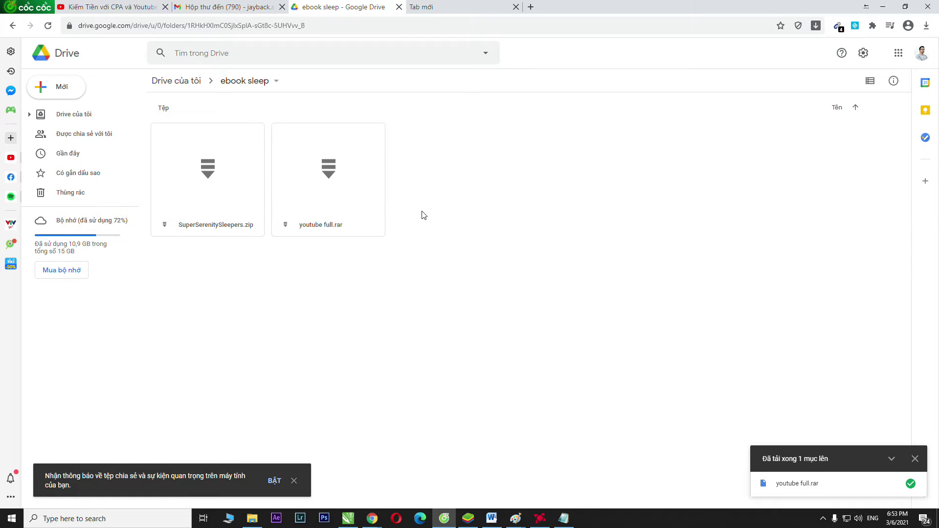
pyautogui.rightClick(331, 182)
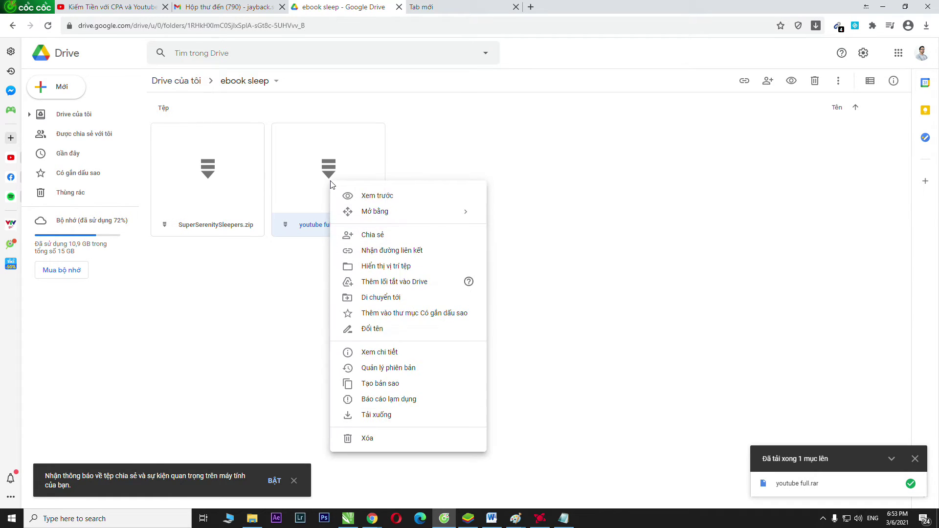
pyautogui.click(385, 236)
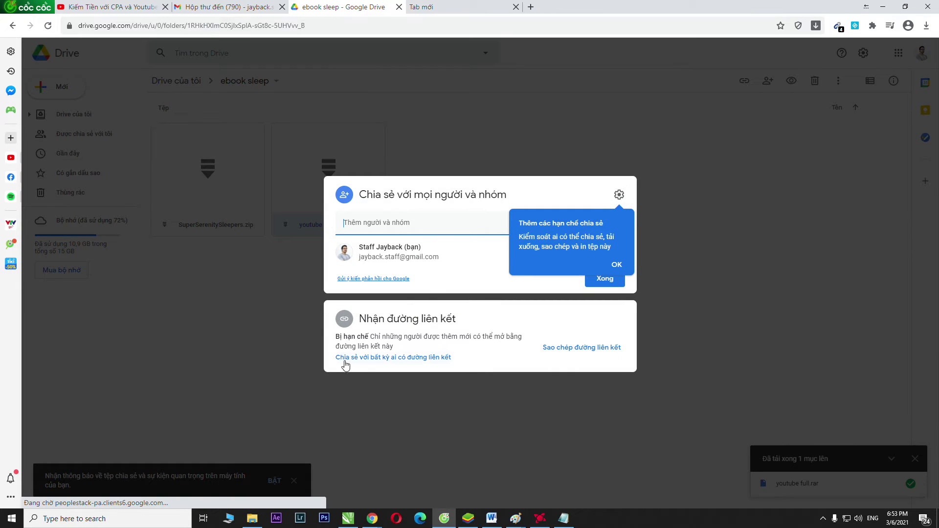
# - Set youtube full.rar's link access to Bất kỳ ai có đường liên kết
pyautogui.click(195, 321)
pyautogui.rightClick(327, 191)
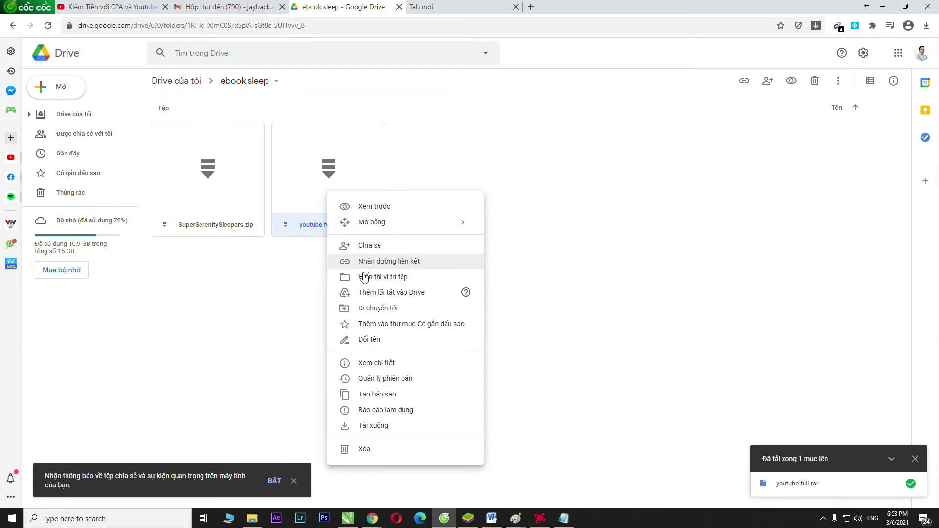
pyautogui.click(392, 262)
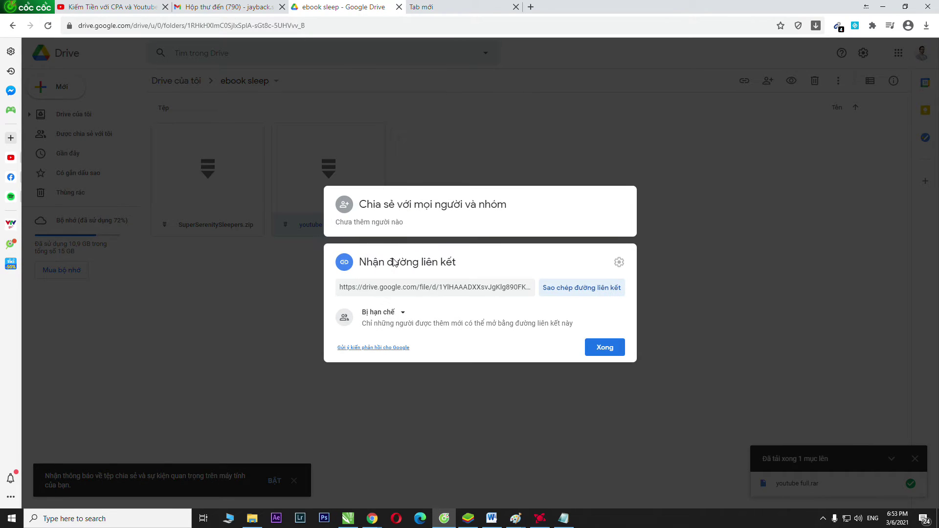
pyautogui.click(388, 313)
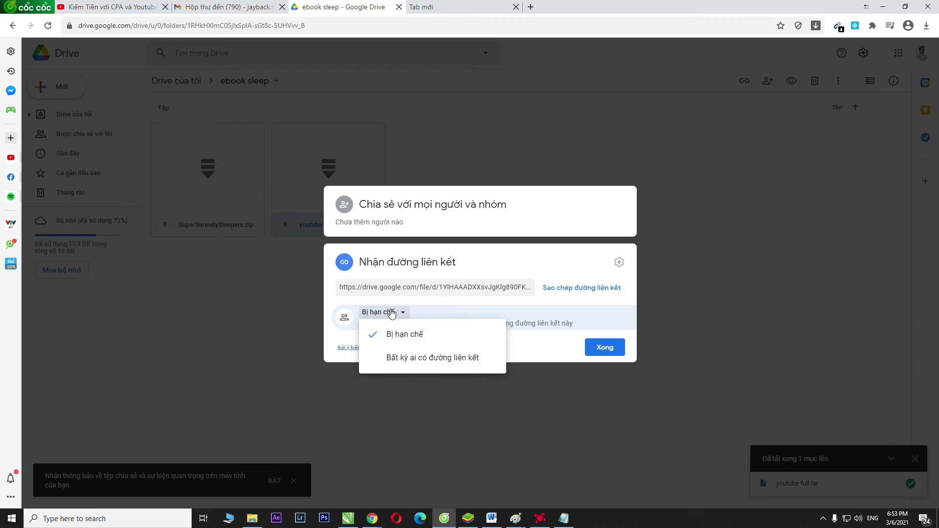
pyautogui.click(408, 358)
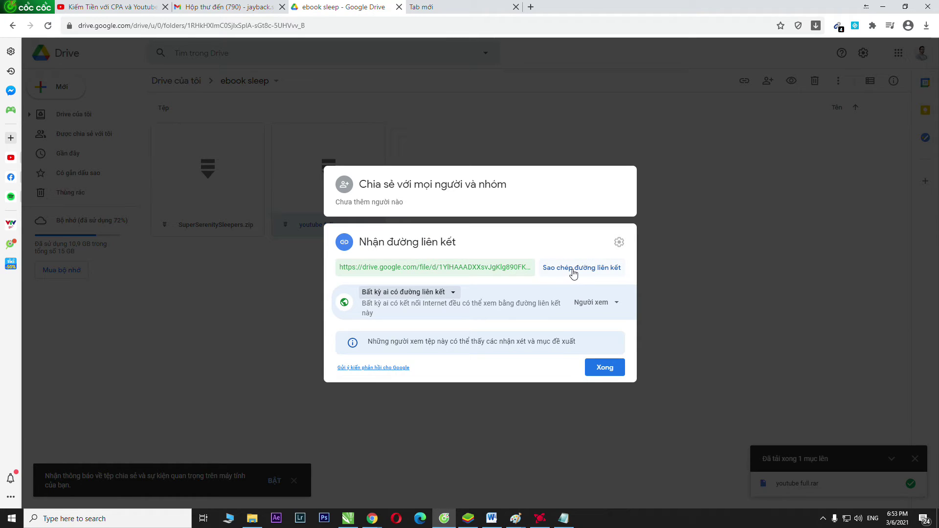
# - Copy the public share link and bring up AMD Radeon Software
pyautogui.click(574, 273)
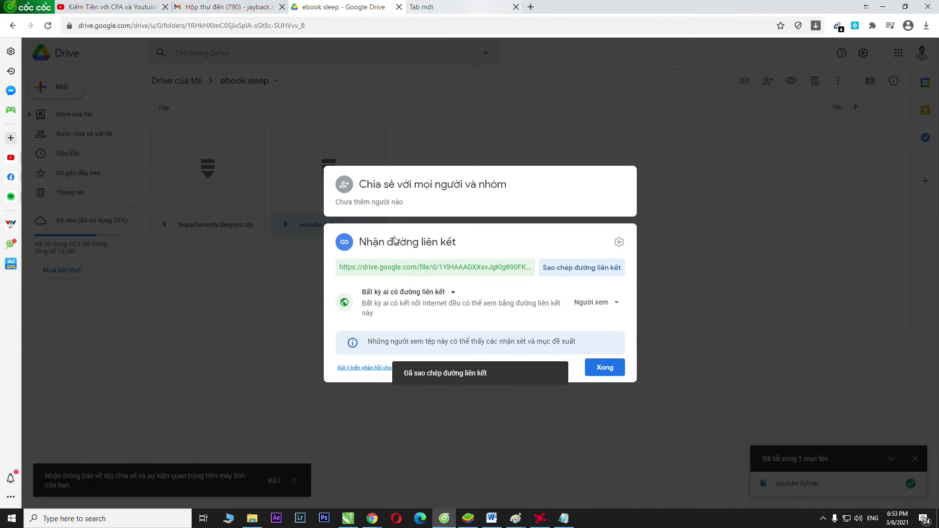
pyautogui.click(374, 512)
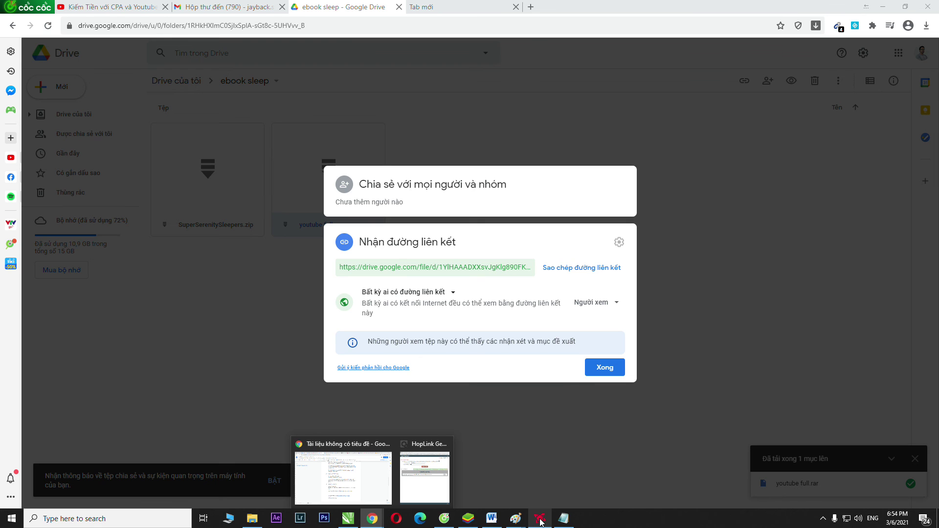
pyautogui.click(541, 520)
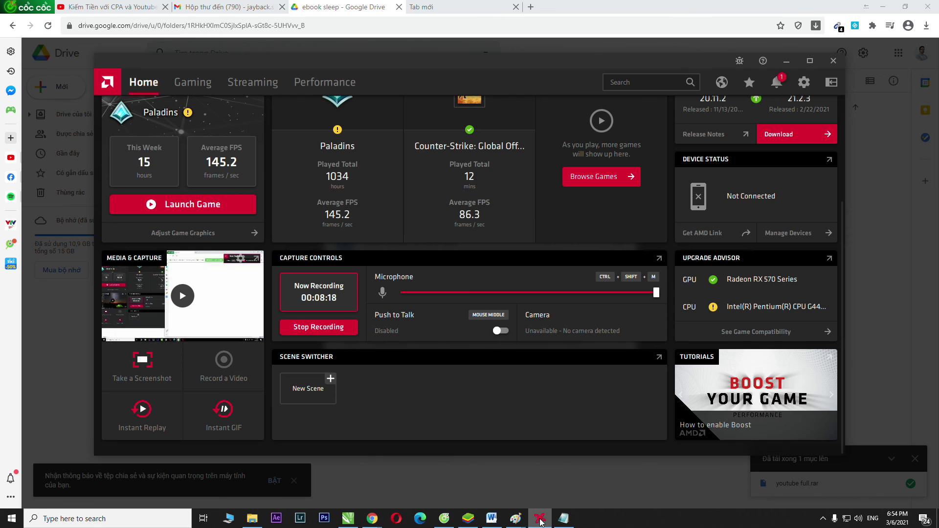